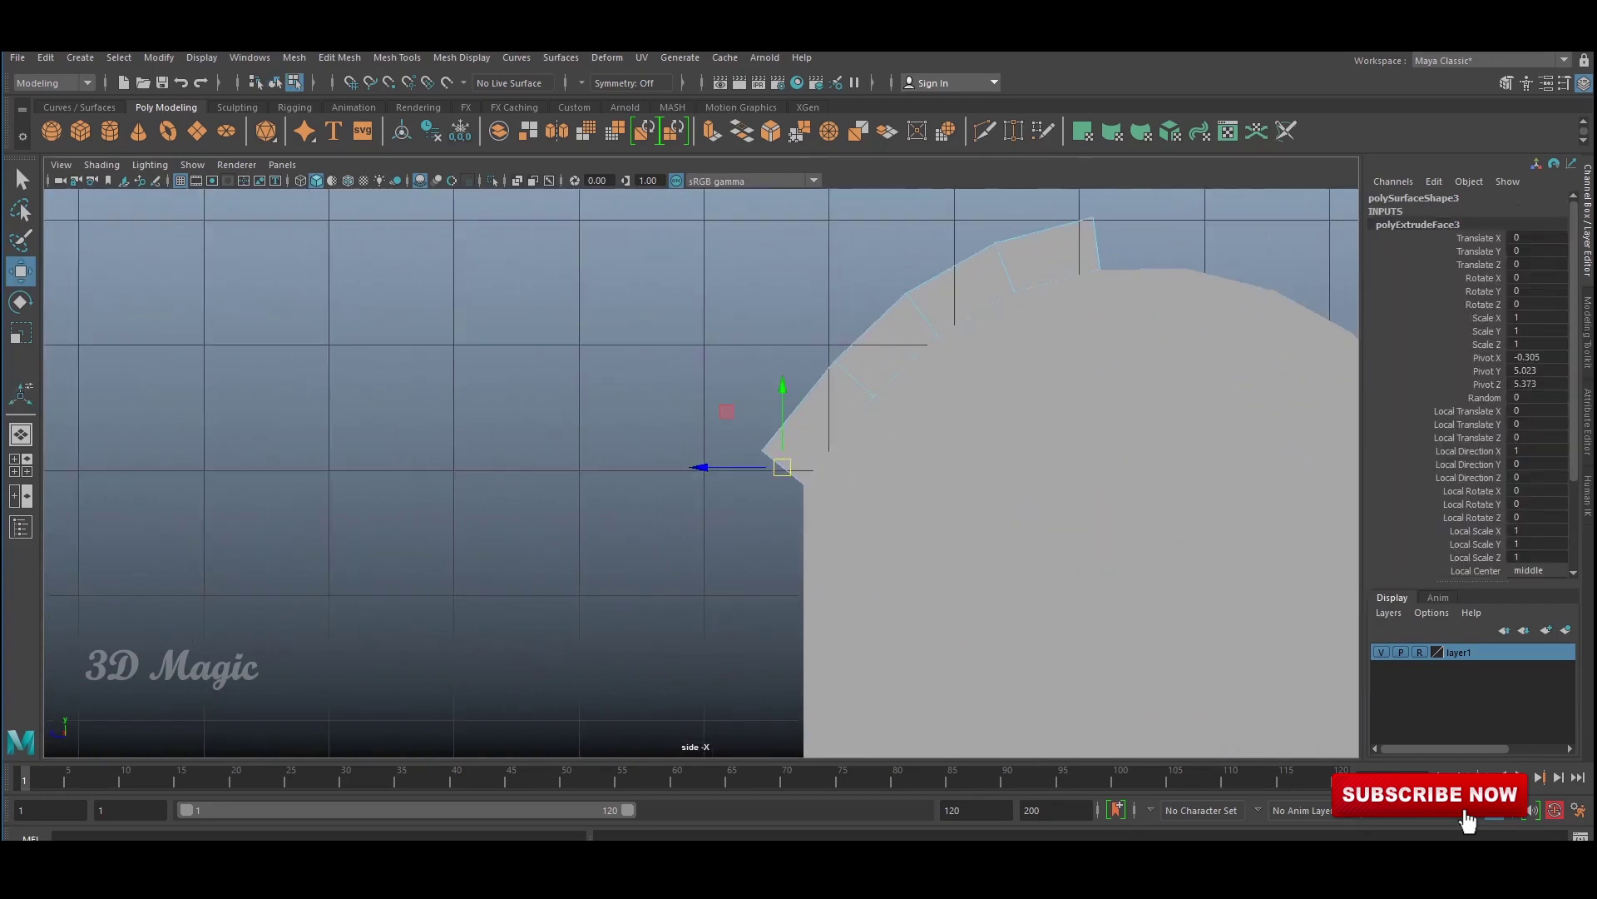
# Rotate and move the extruded end face into a downward hooked tip at the eave.
pyautogui.press('e')
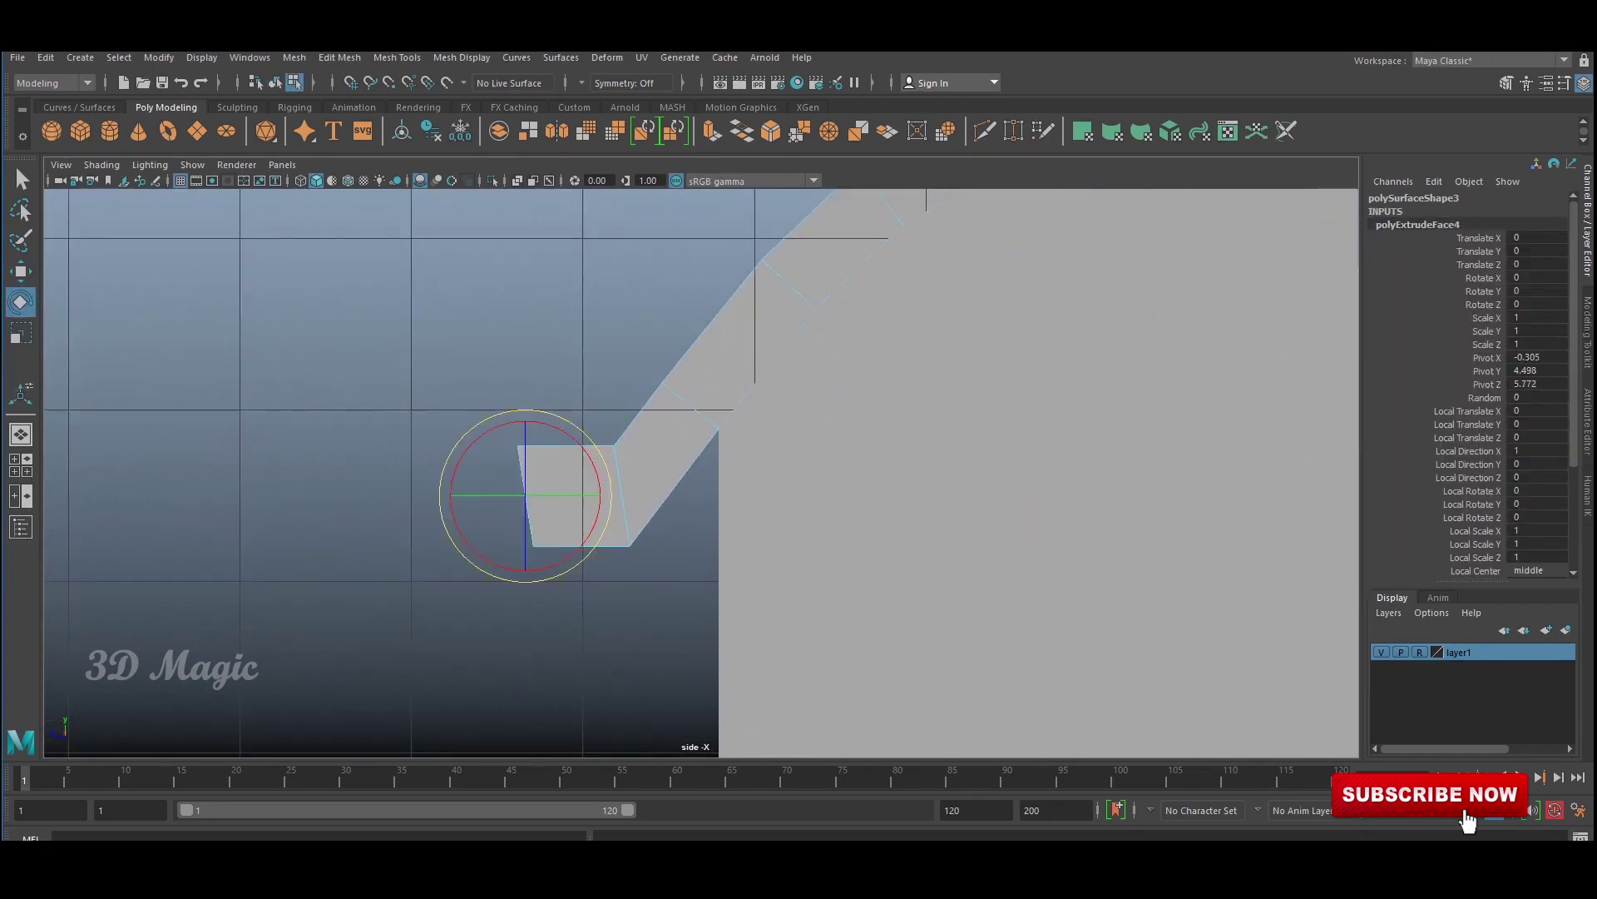
pyautogui.press('w')
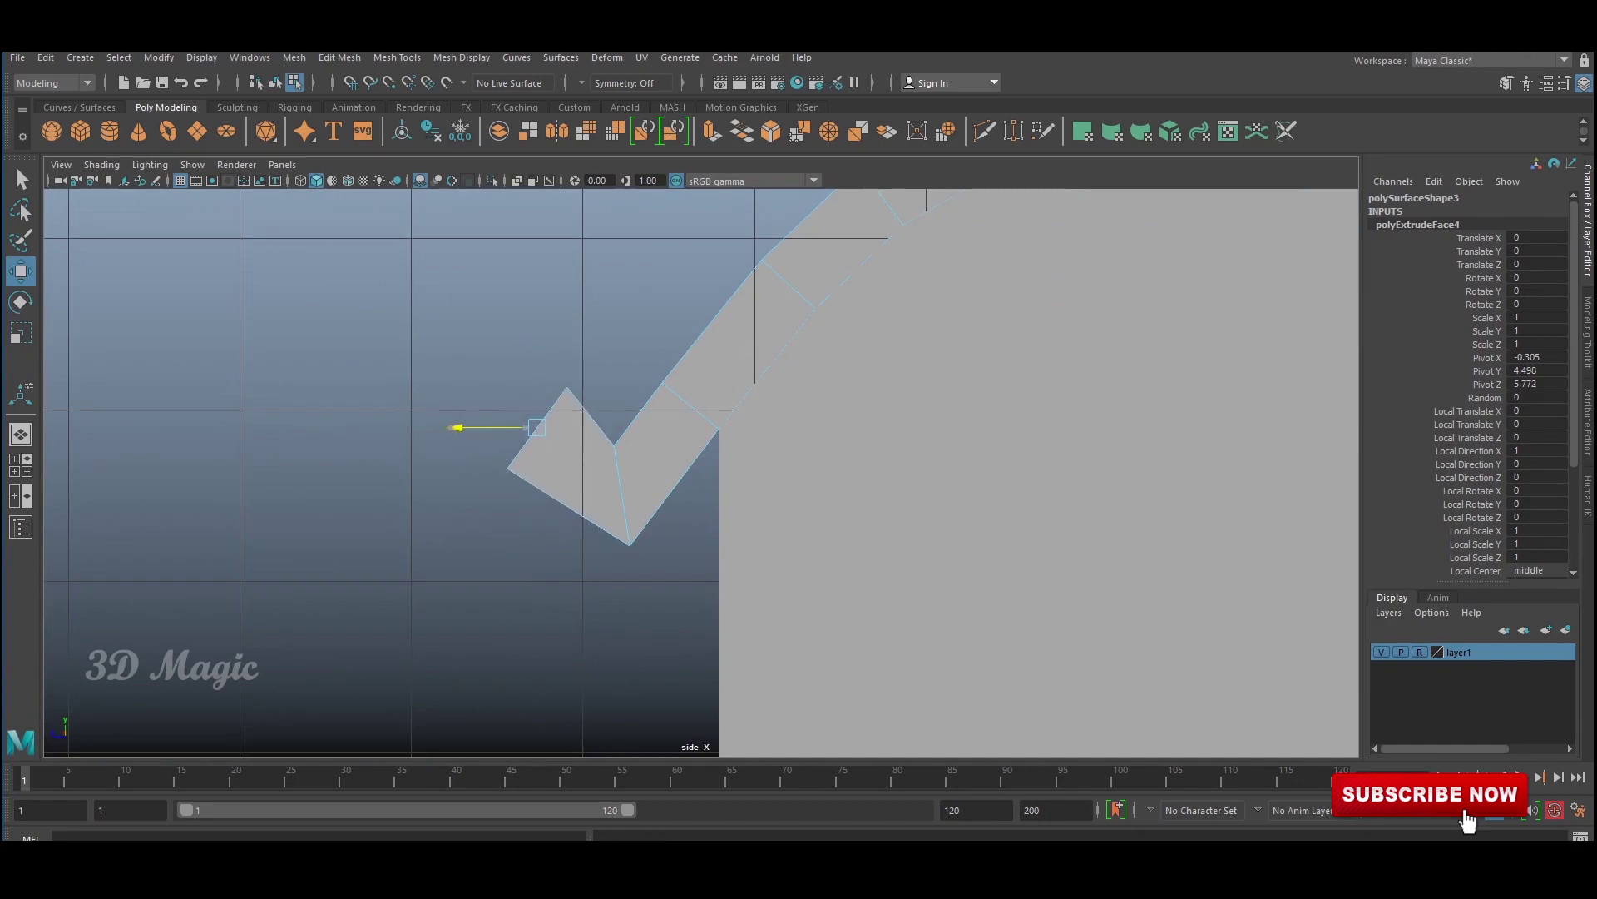
pyautogui.press('space')
# Check the hook in smooth preview, then try a bevel on the tip and undo it.
pyautogui.press('3')
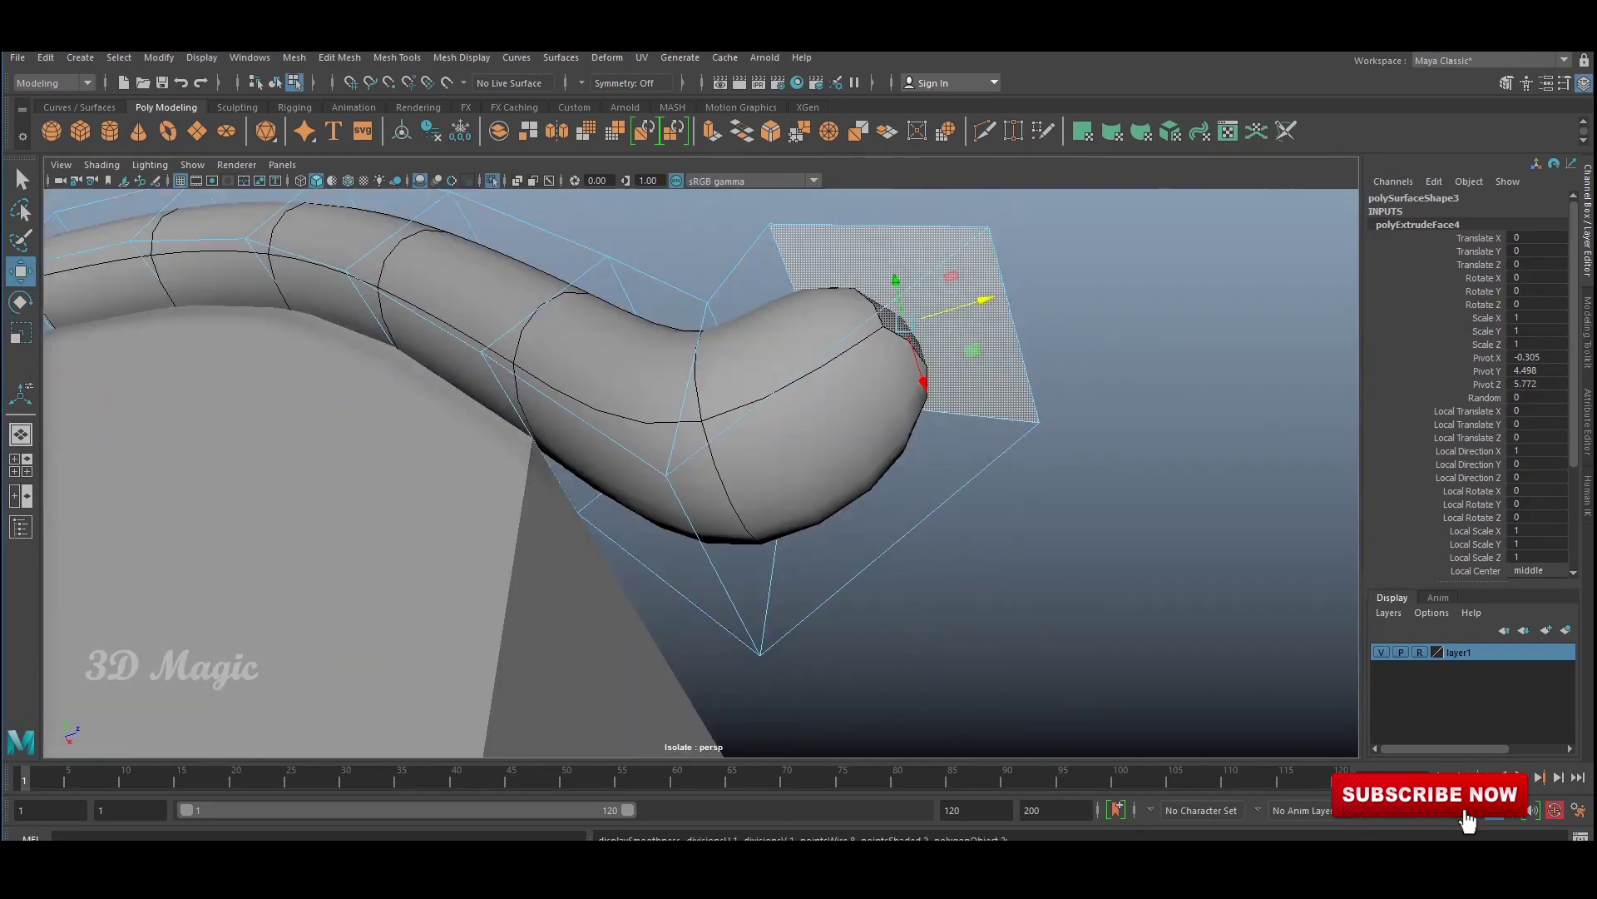
pyautogui.press('1')
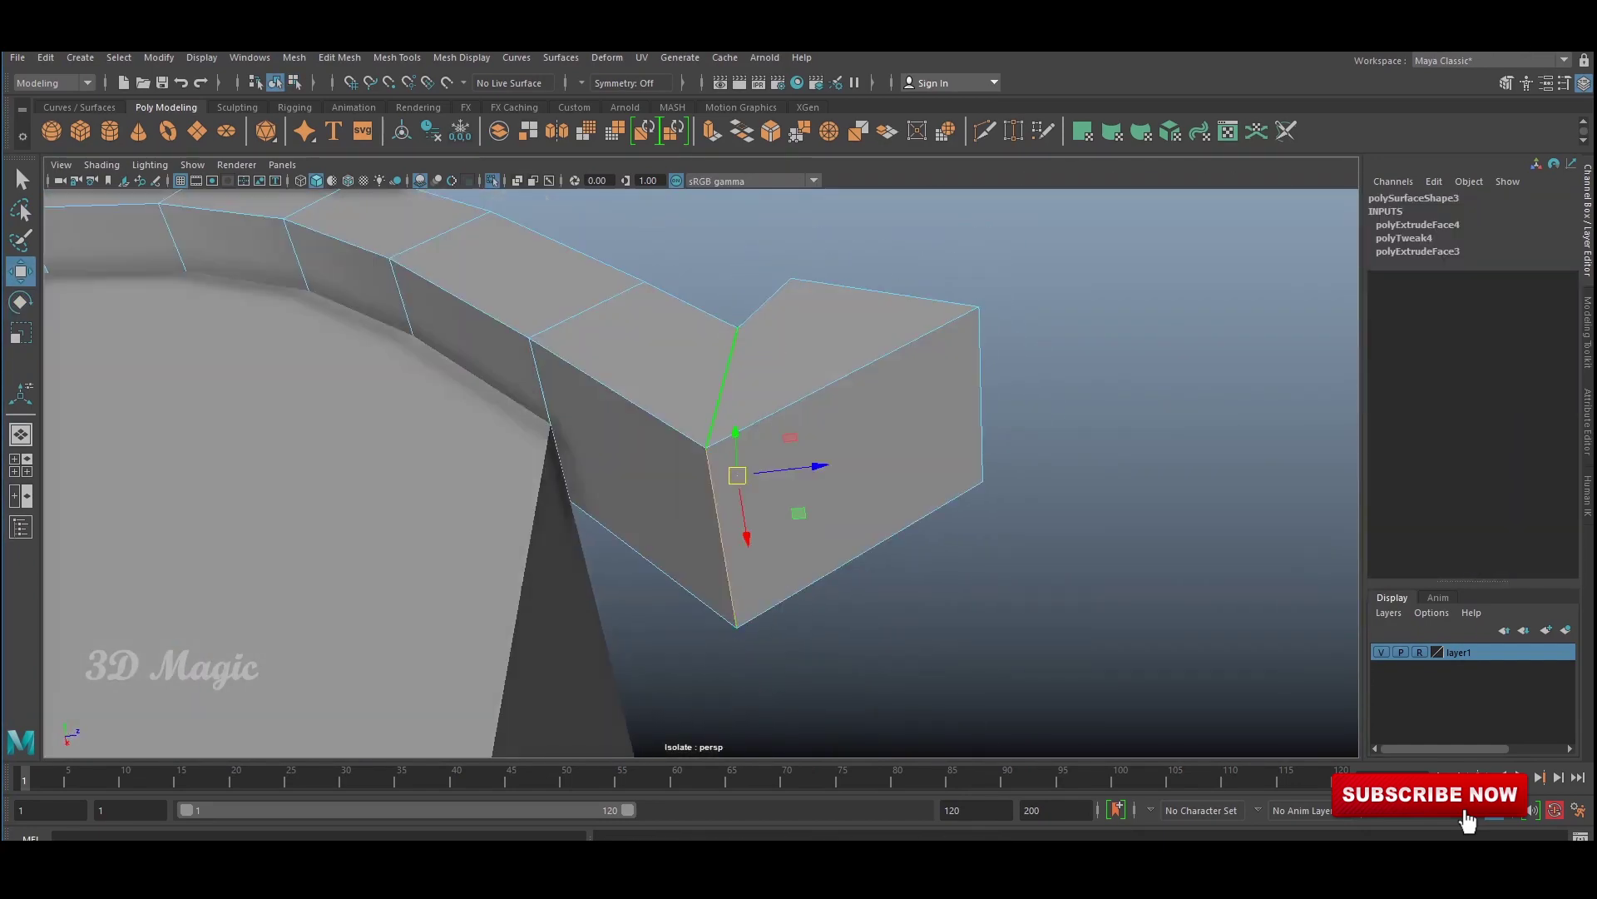
pyautogui.press('space')
pyautogui.press('space')
pyautogui.hotkey('ctrl', 'b')
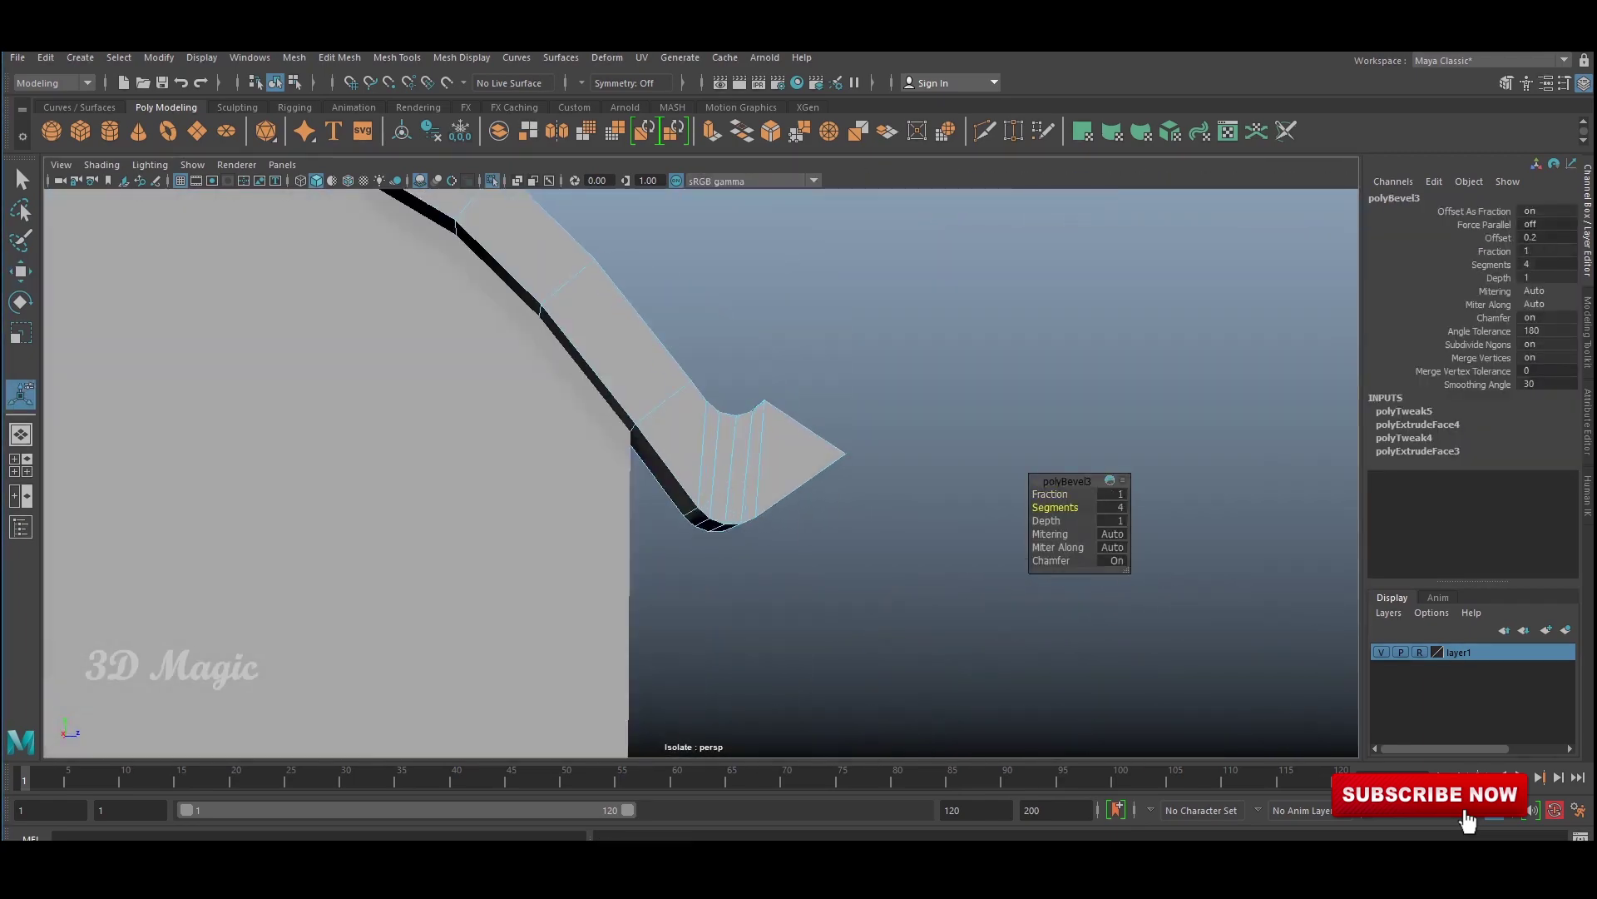
pyautogui.press('space')
# Bevel two corner edges of the hooked tip at fraction 0.5 with 1 segment.
pyautogui.hotkey('ctrl', 'z')
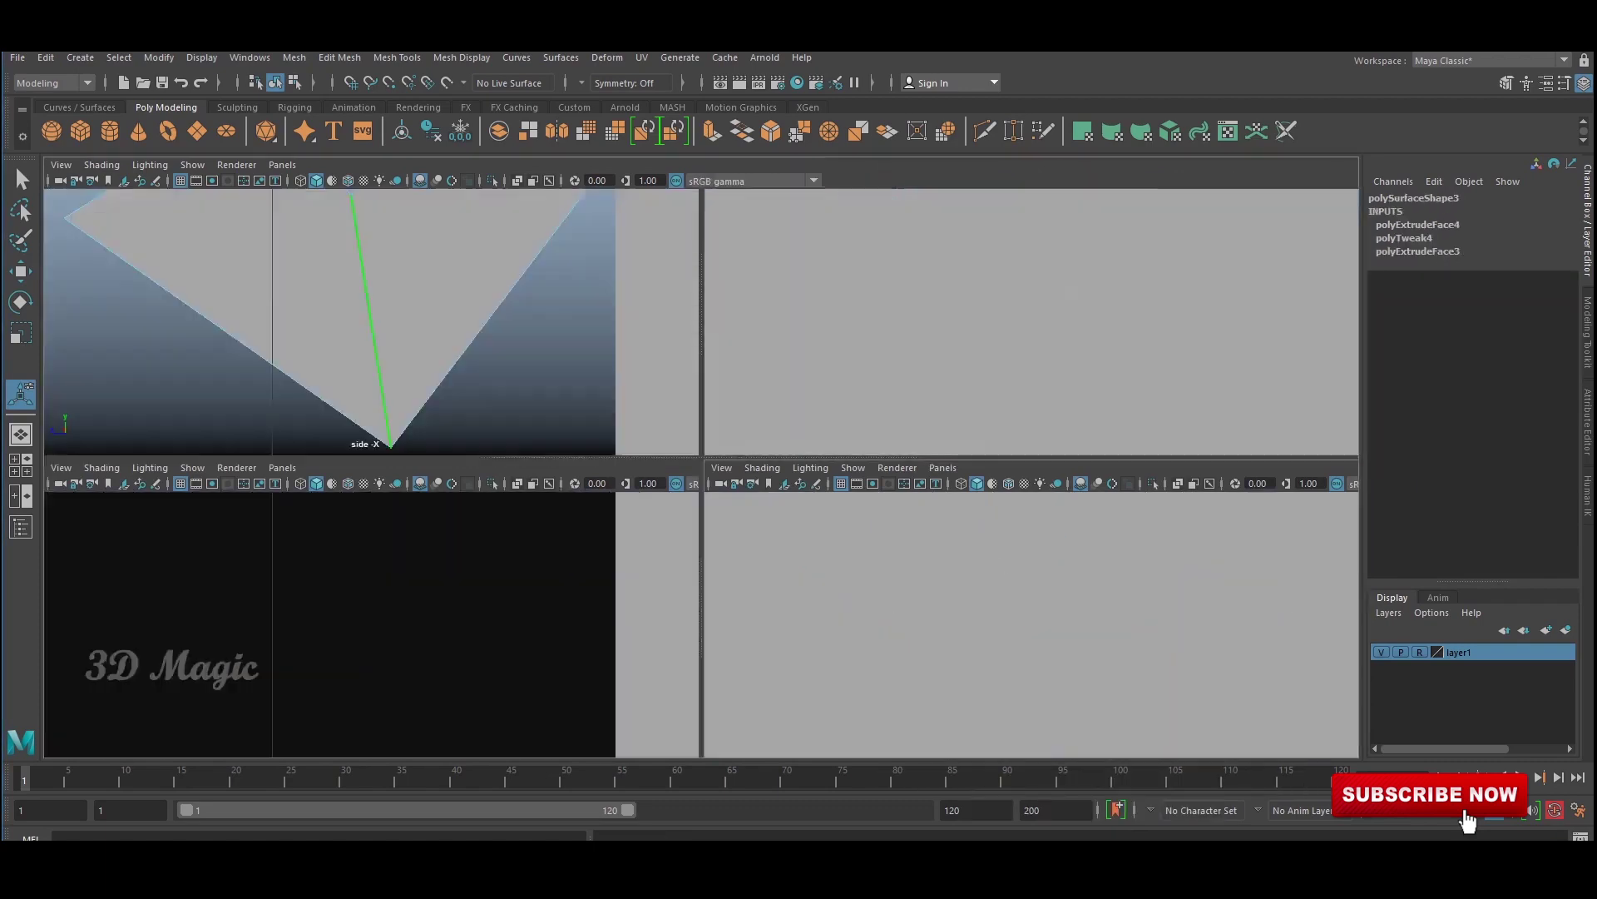
pyautogui.press('space')
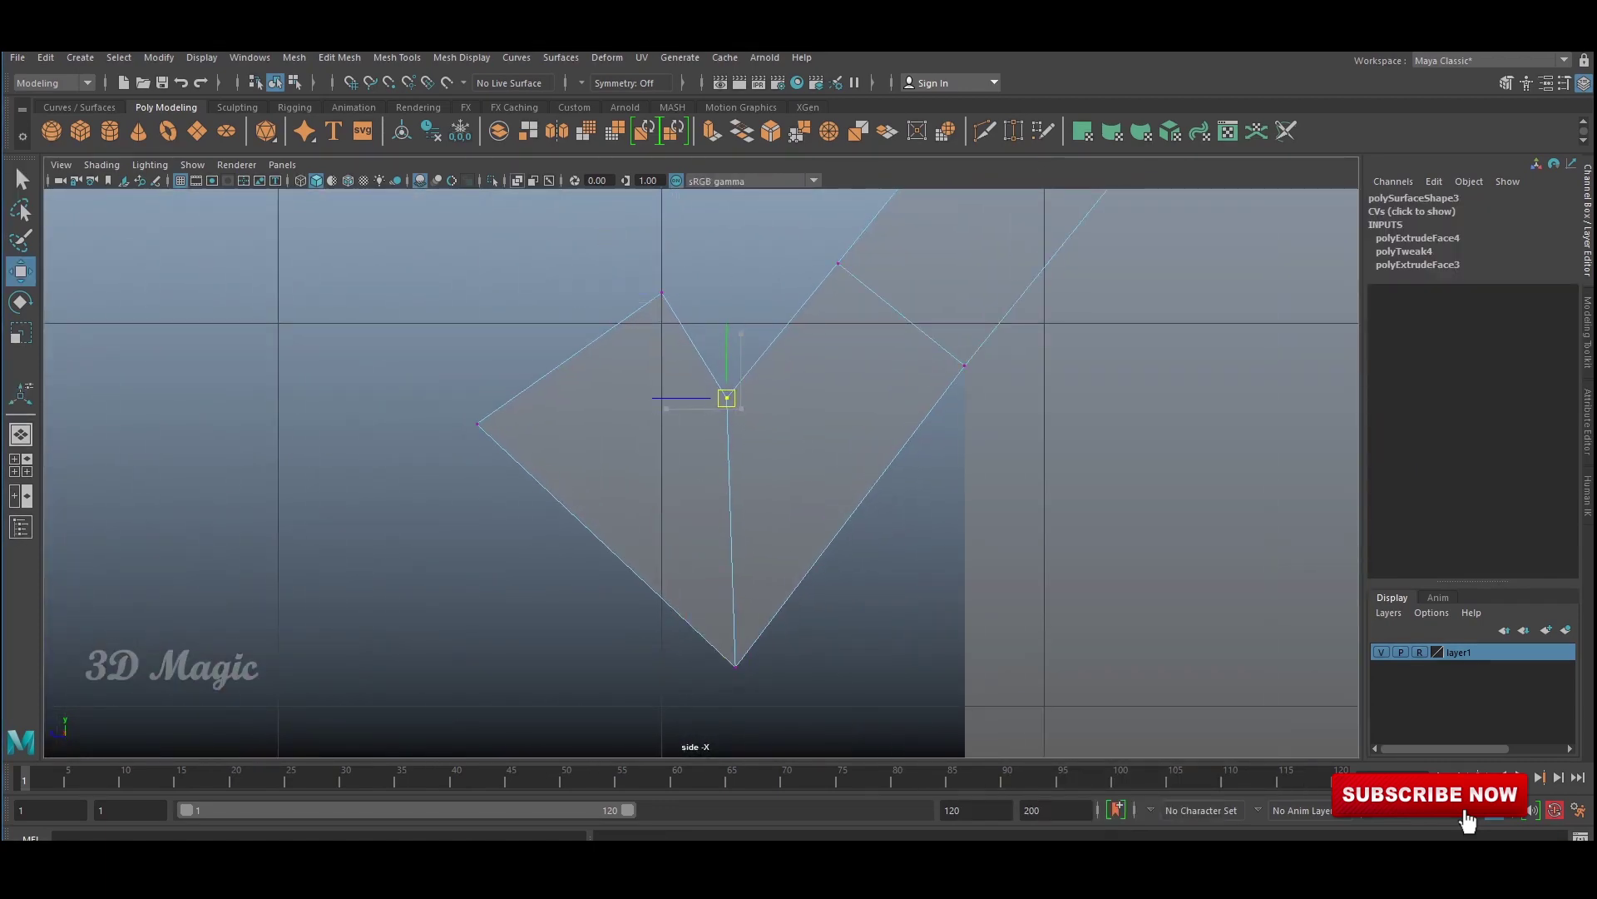
pyautogui.press('space')
pyautogui.press('space')
pyautogui.hotkey('ctrl', 'b')
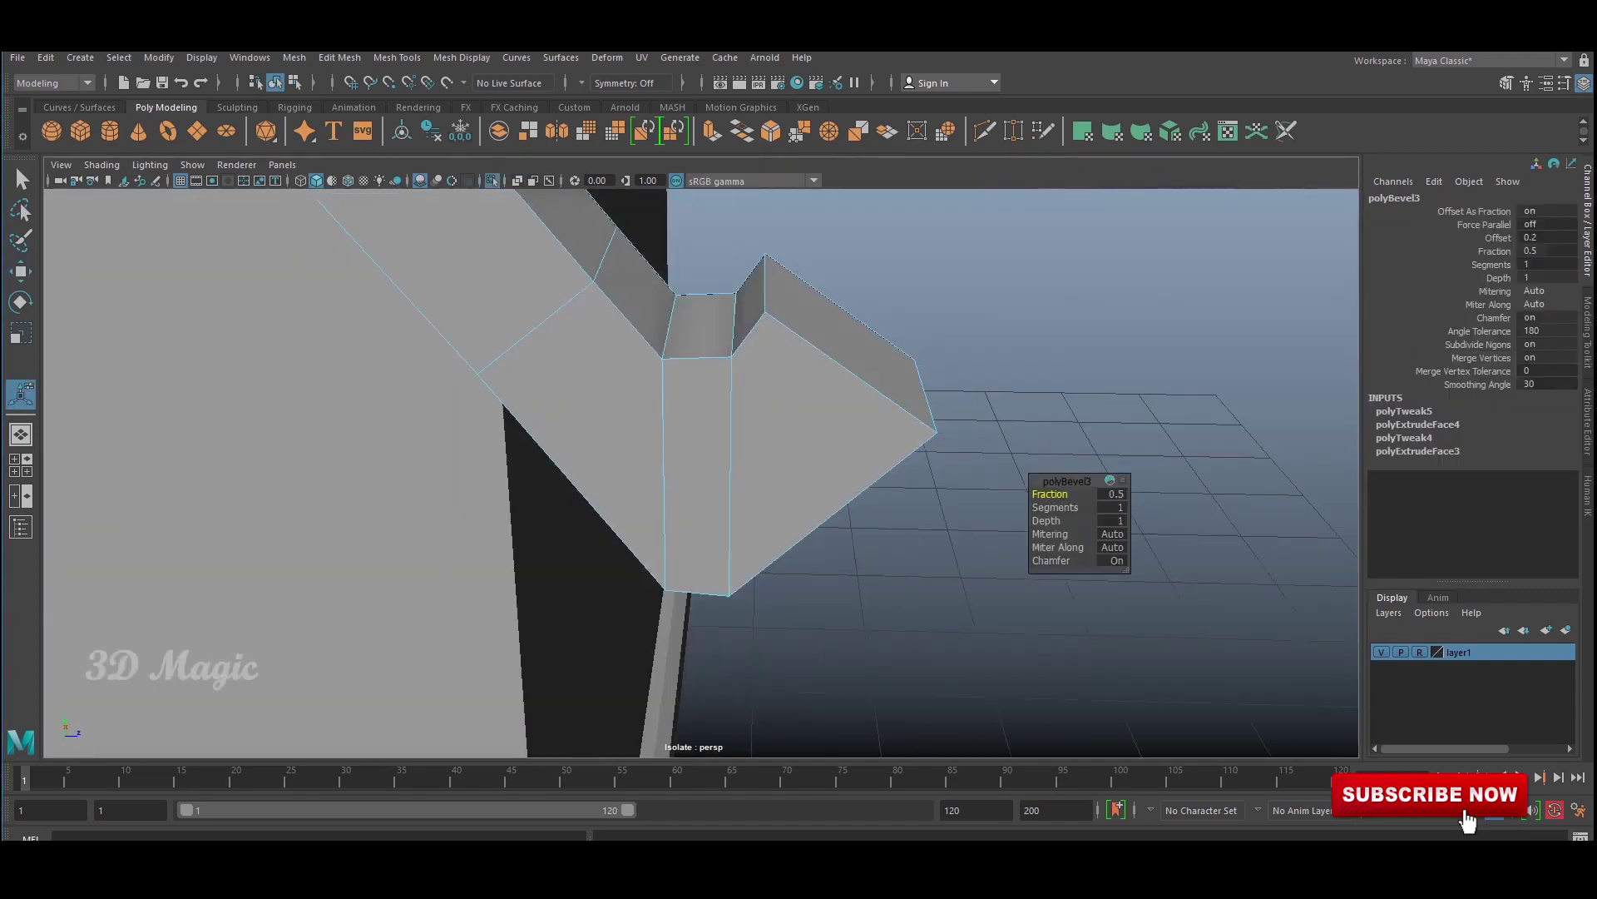
pyautogui.press('space')
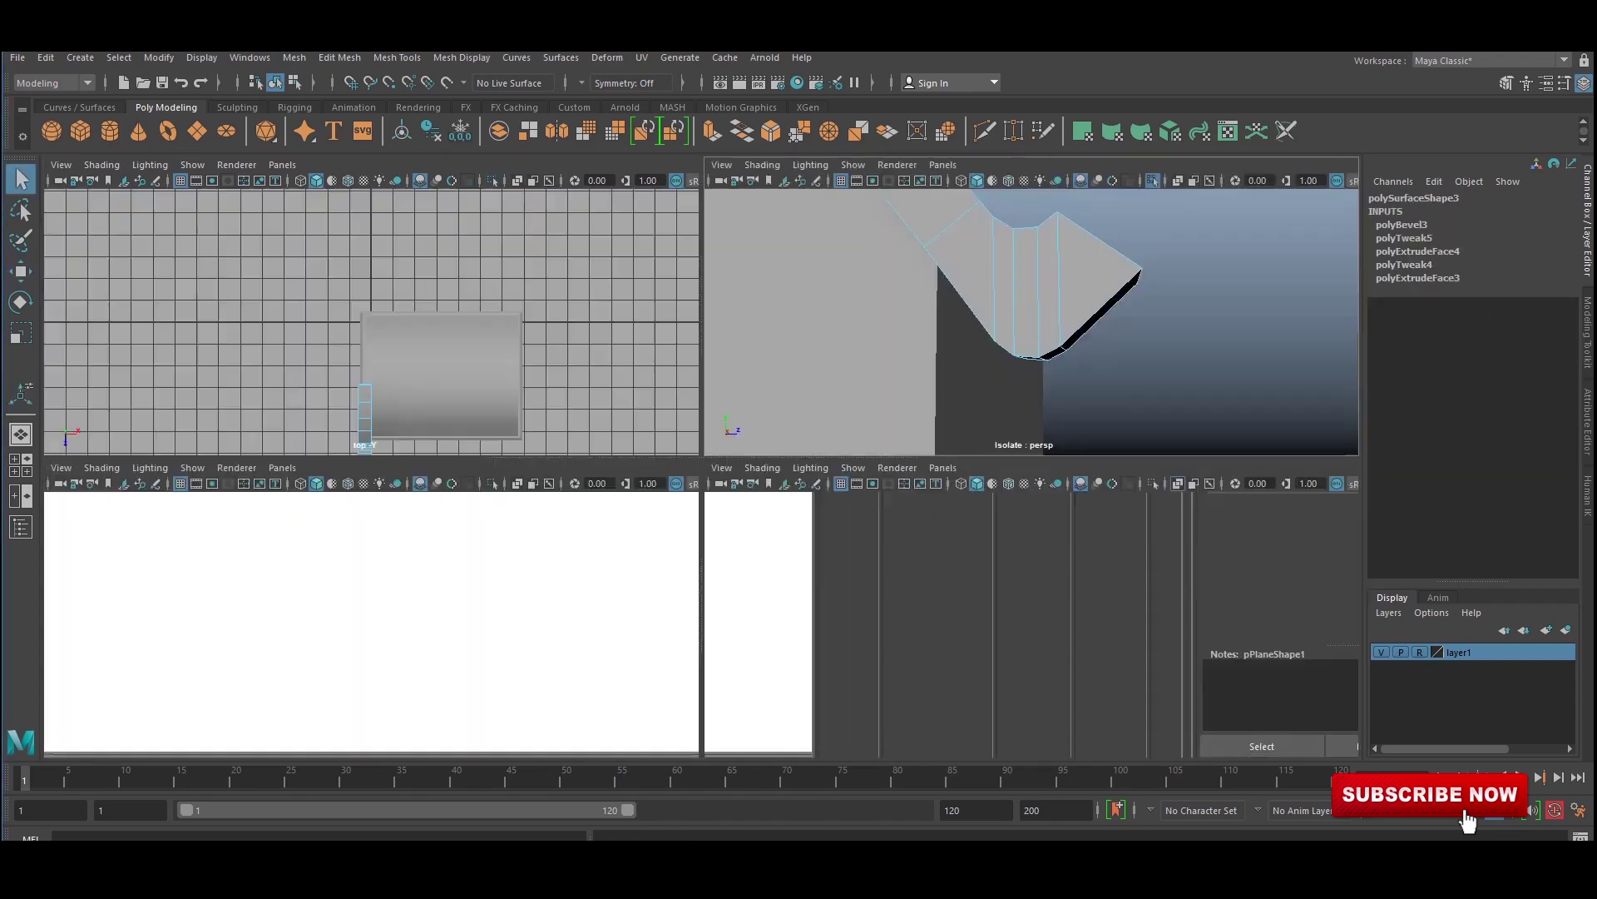
pyautogui.press('space')
pyautogui.hotkey('ctrl', 'b')
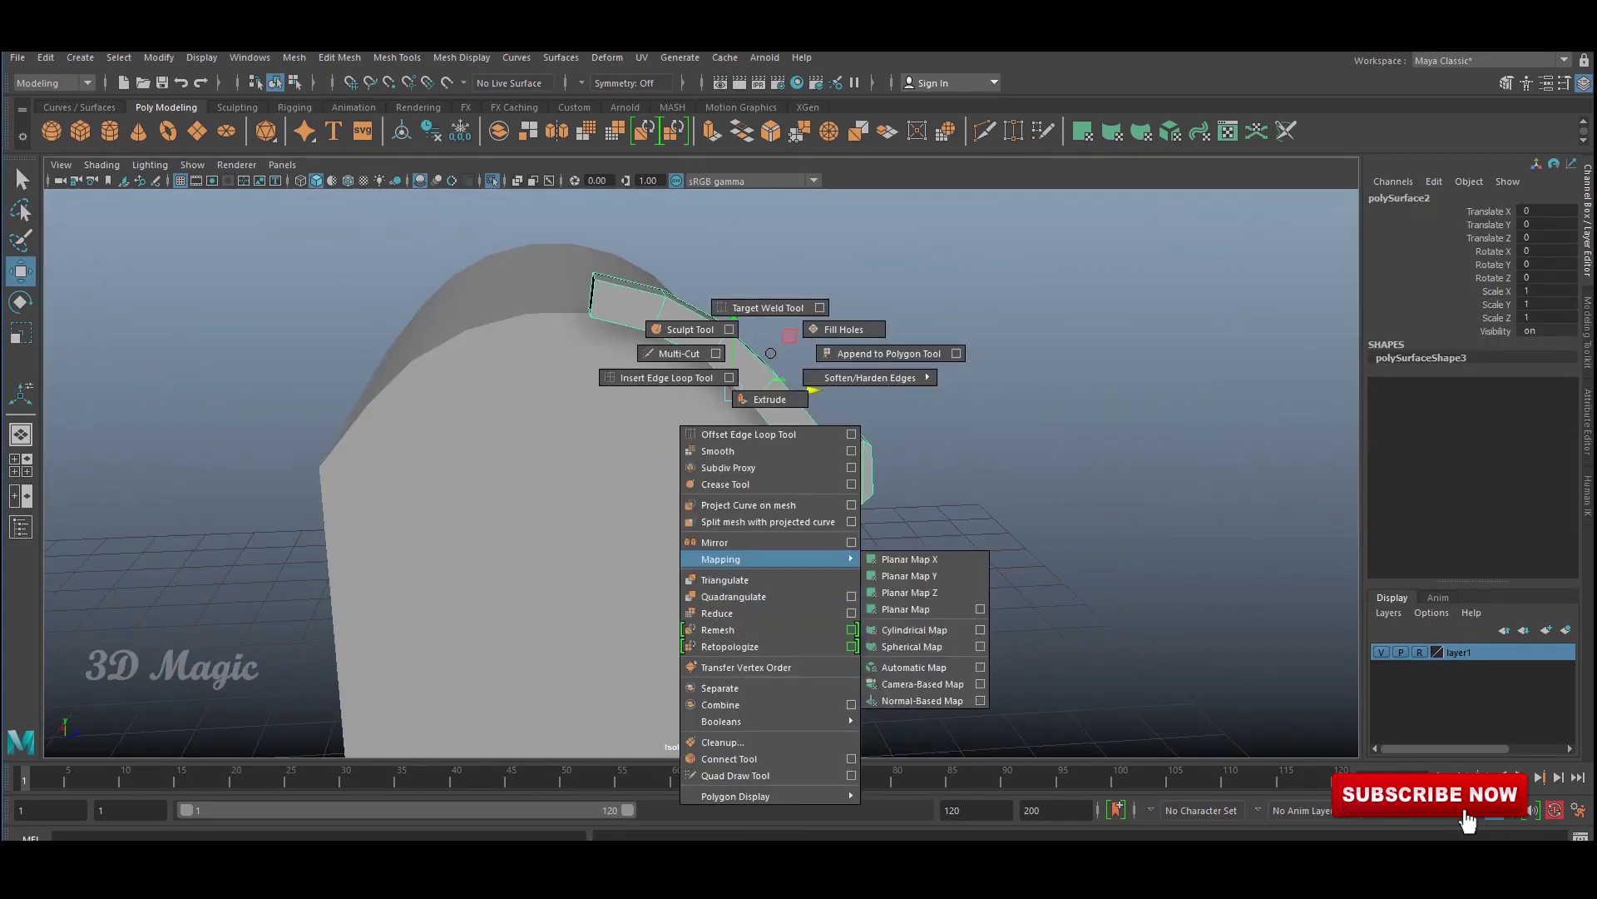
# Mirror the trim into an arch and slide its right half outward in side view.
pyautogui.keyDown('alt'); pyautogui.moveTo(865, 462); pyautogui.dragTo(753, 454, button='right'); pyautogui.keyUp('alt')
pyautogui.keyDown('alt'); pyautogui.moveTo(753, 453); pyautogui.dragTo(840, 408); pyautogui.keyUp('alt')
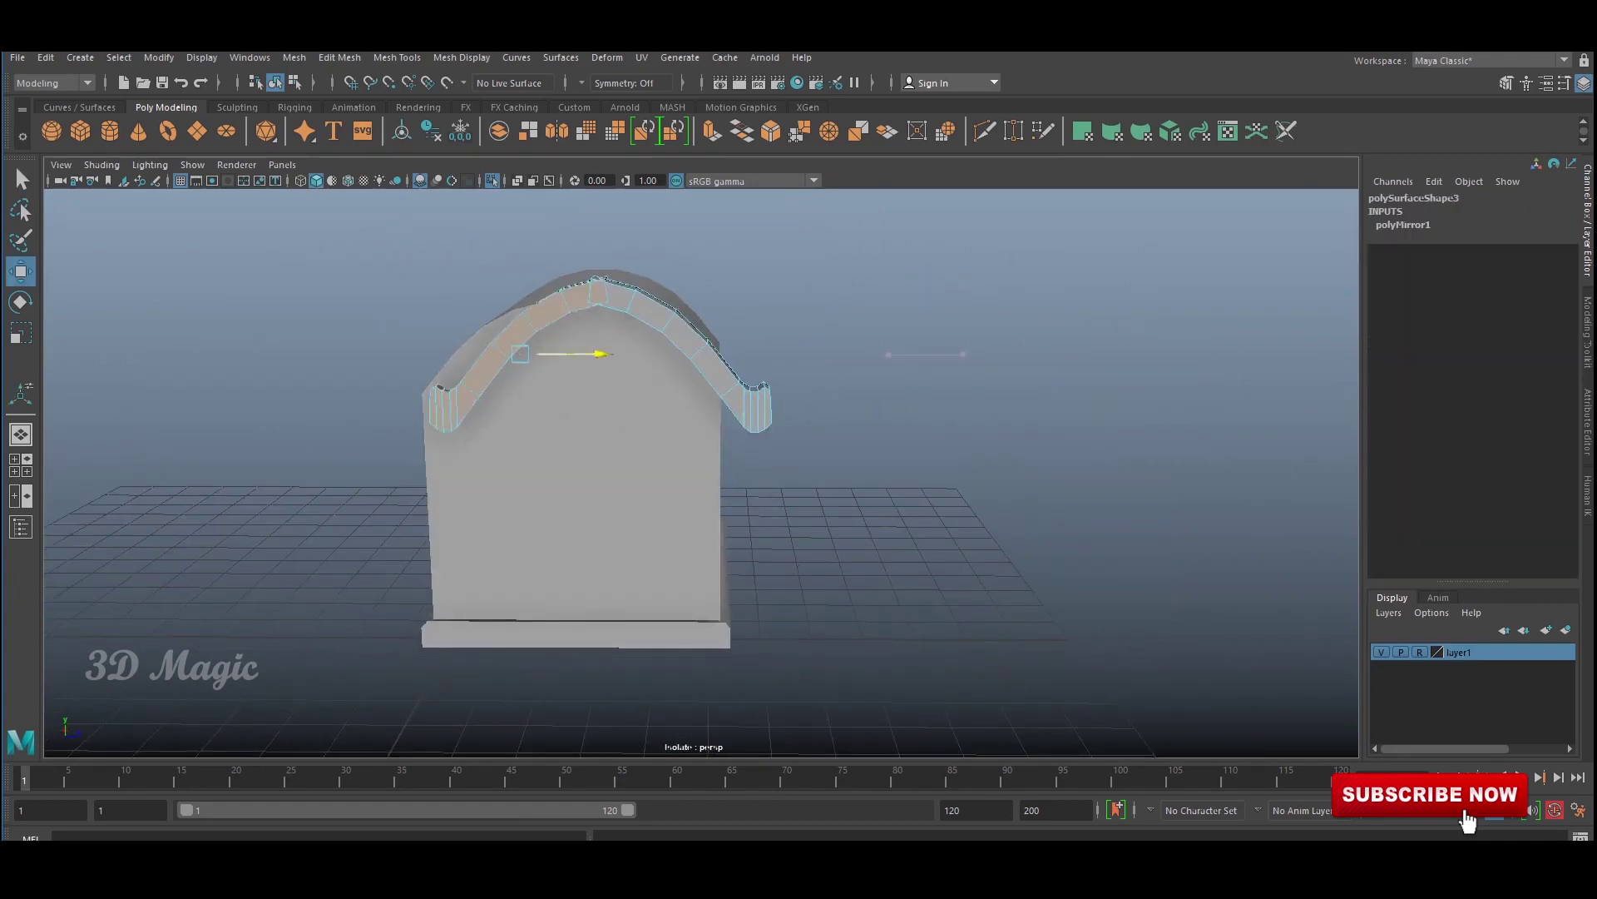
pyautogui.press('space')
pyautogui.press('space')
pyautogui.scroll(-3, 702, 472)
pyautogui.scroll(-2, 702, 472)
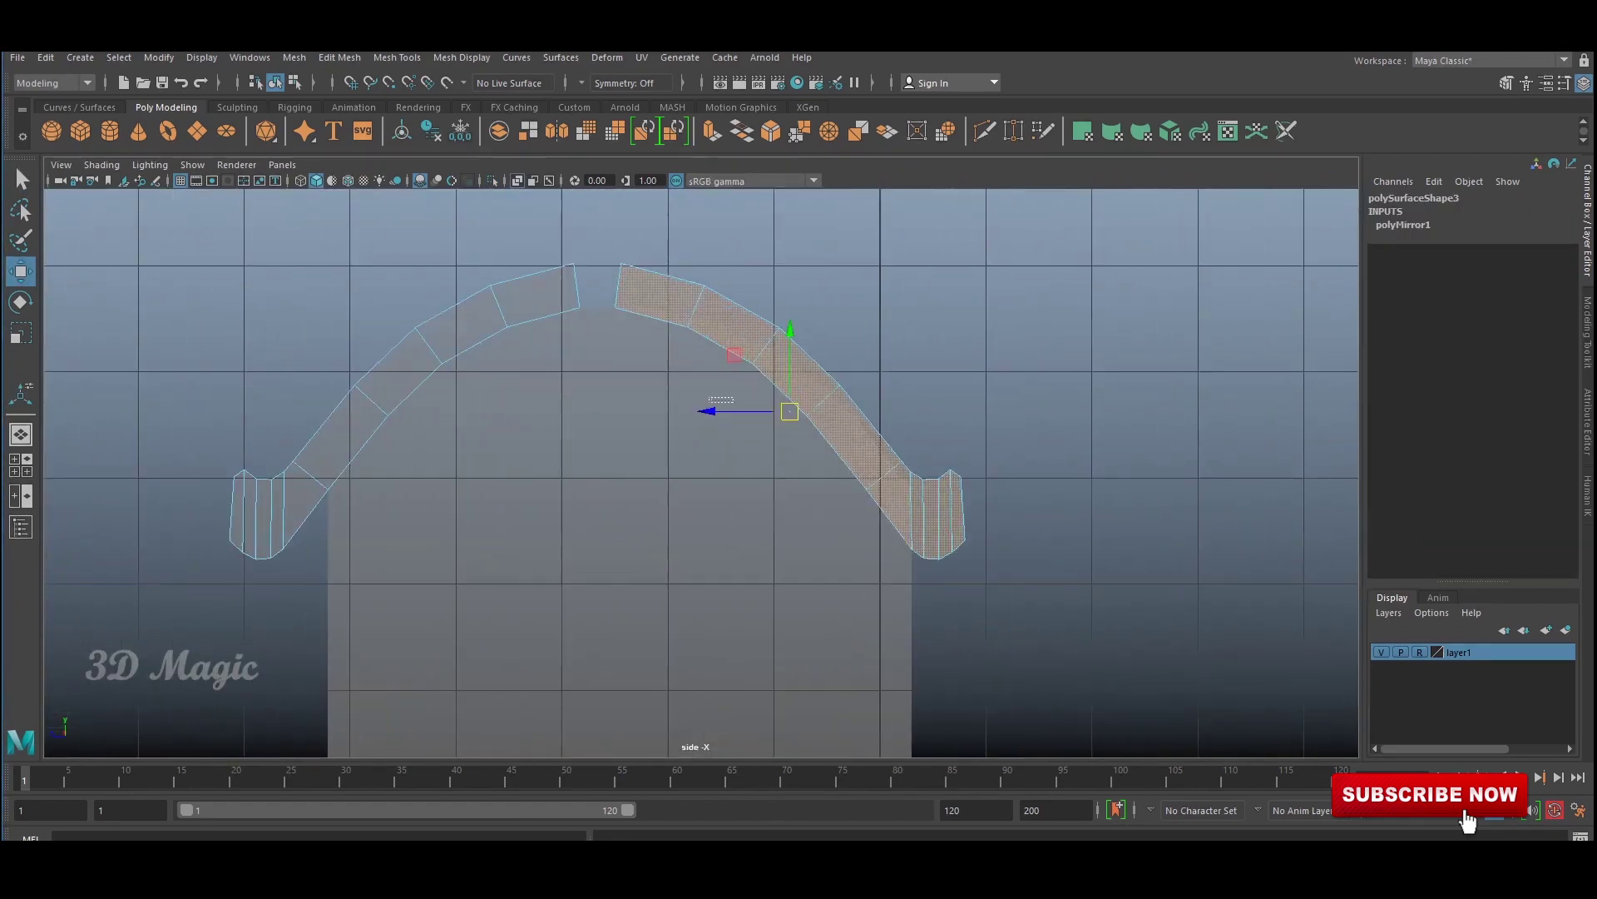
pyautogui.moveTo(714, 411); pyautogui.dragTo(747, 411)
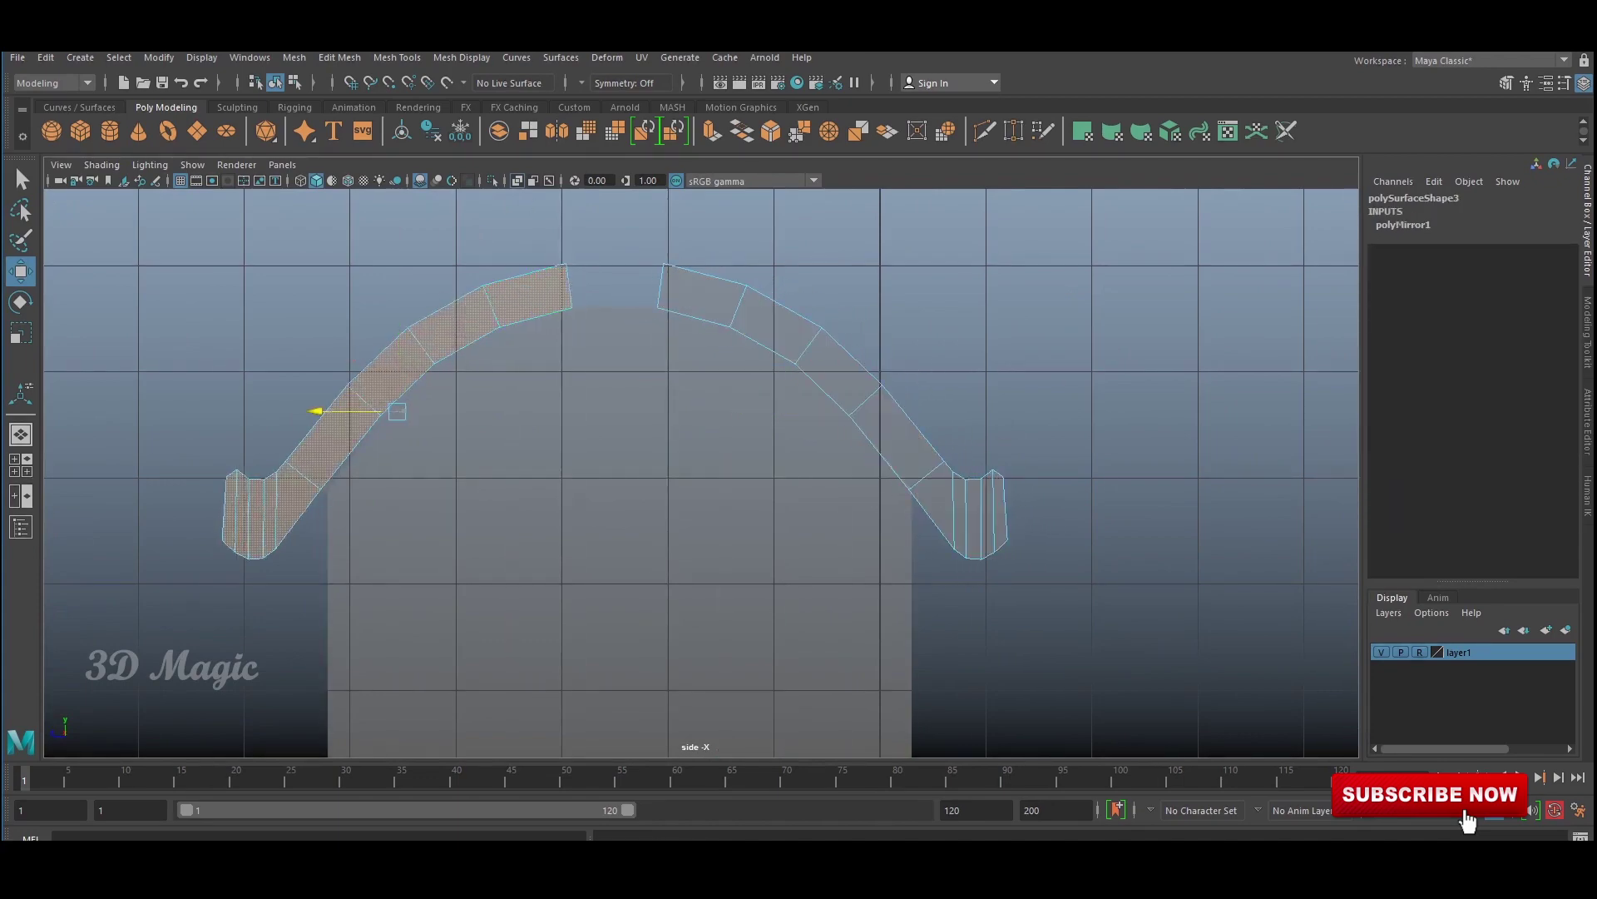
# Join the halves at the peak and bevel the arch trim edges at fraction 0.5.
pyautogui.press('space')
pyautogui.press('space')
pyautogui.moveTo(699, 466)
pyautogui.keyDown('alt'); pyautogui.mouseDown()
pyautogui.moveTo(798, 400)
pyautogui.moveTo(724, 449)
pyautogui.mouseUp(); pyautogui.keyUp('alt')
pyautogui.moveTo(1027, 474); pyautogui.dragTo(1040, 499, button='right')
pyautogui.keyDown('alt'); pyautogui.moveTo(749, 466); pyautogui.dragTo(832, 432); pyautogui.keyUp('alt')
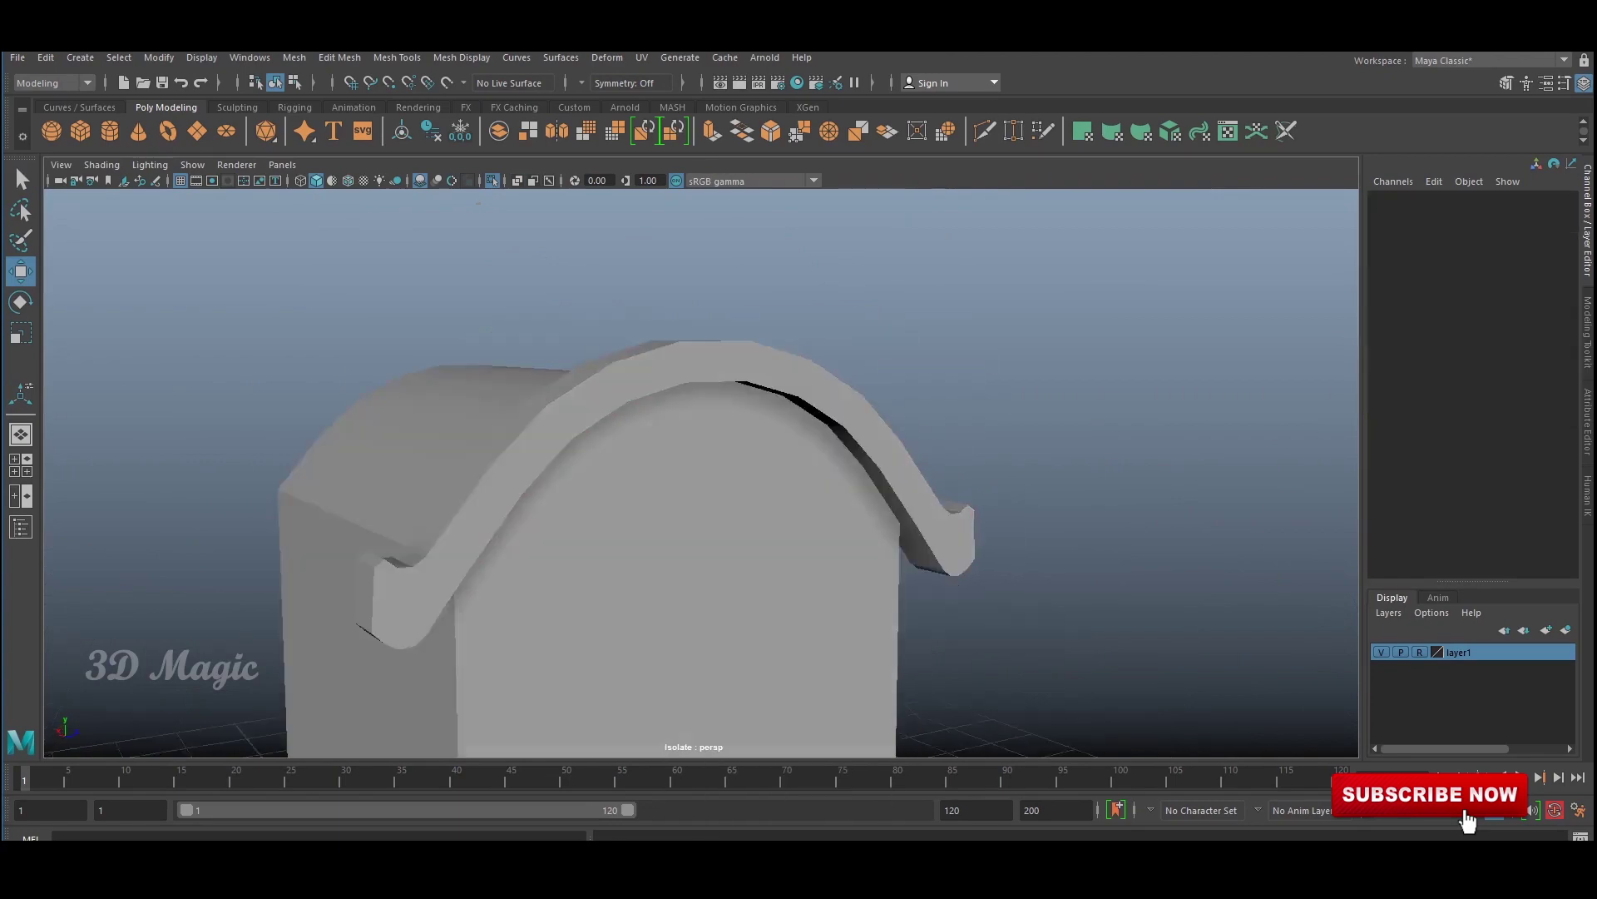
pyautogui.keyDown('alt'); pyautogui.moveTo(699, 466); pyautogui.dragTo(815, 432); pyautogui.keyUp('alt')
pyautogui.hotkey('ctrl', 'b')
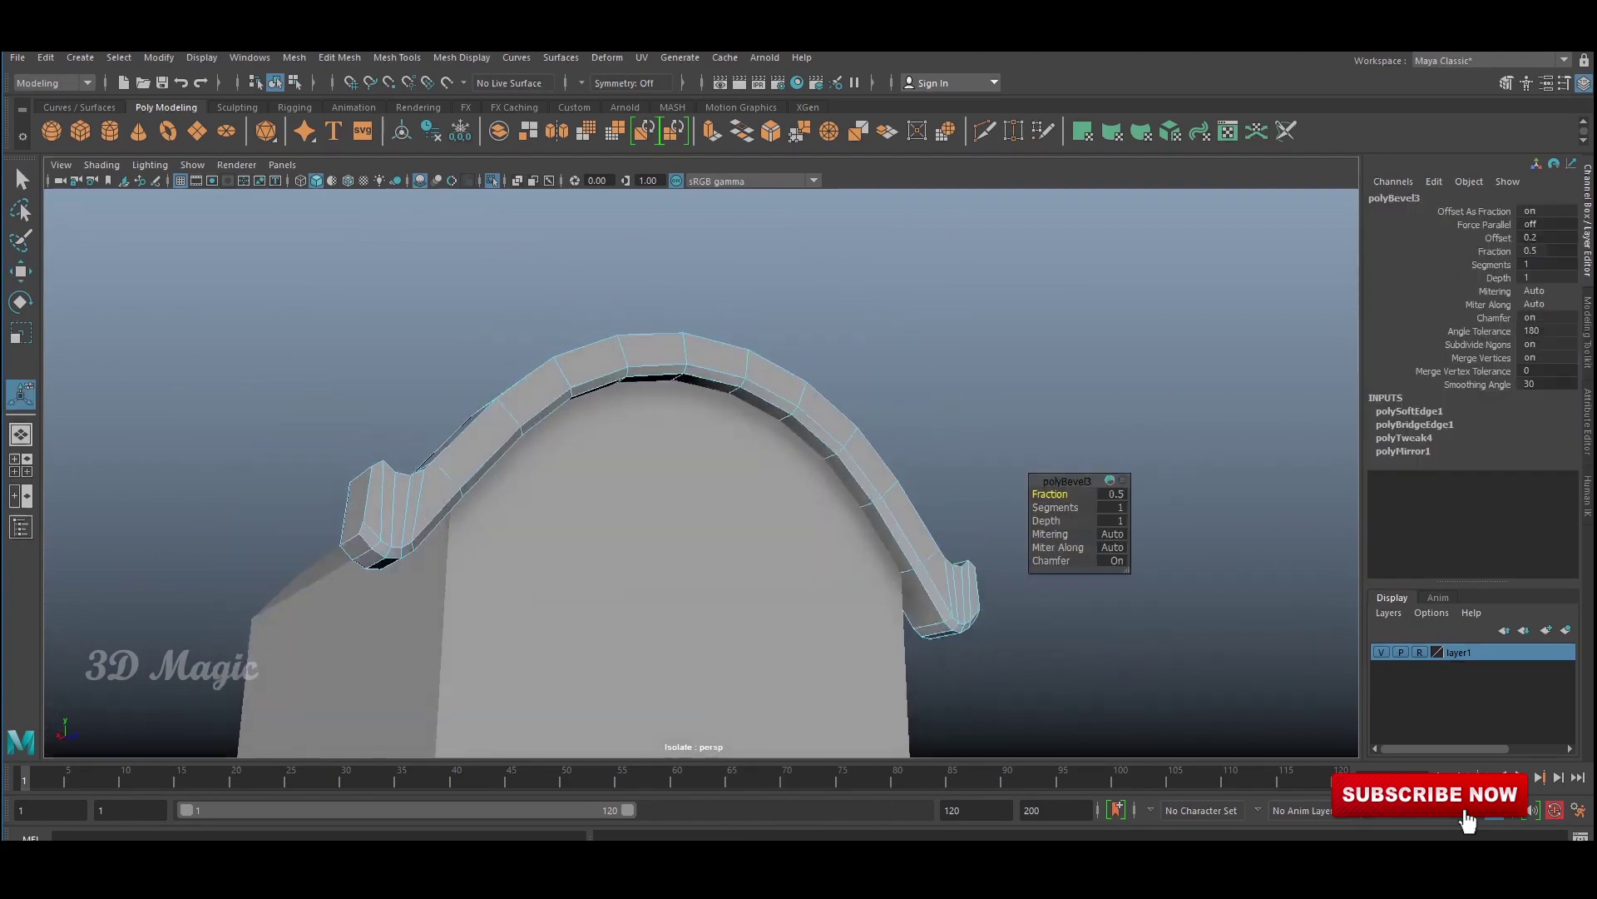
# Slide a copy of the arch trim to the house's far end at X 6.787.
pyautogui.press('q')
pyautogui.keyDown('alt'); pyautogui.moveTo(699, 466); pyautogui.dragTo(773, 374); pyautogui.keyUp('alt')
pyautogui.click(773, 363)
pyautogui.press('w')
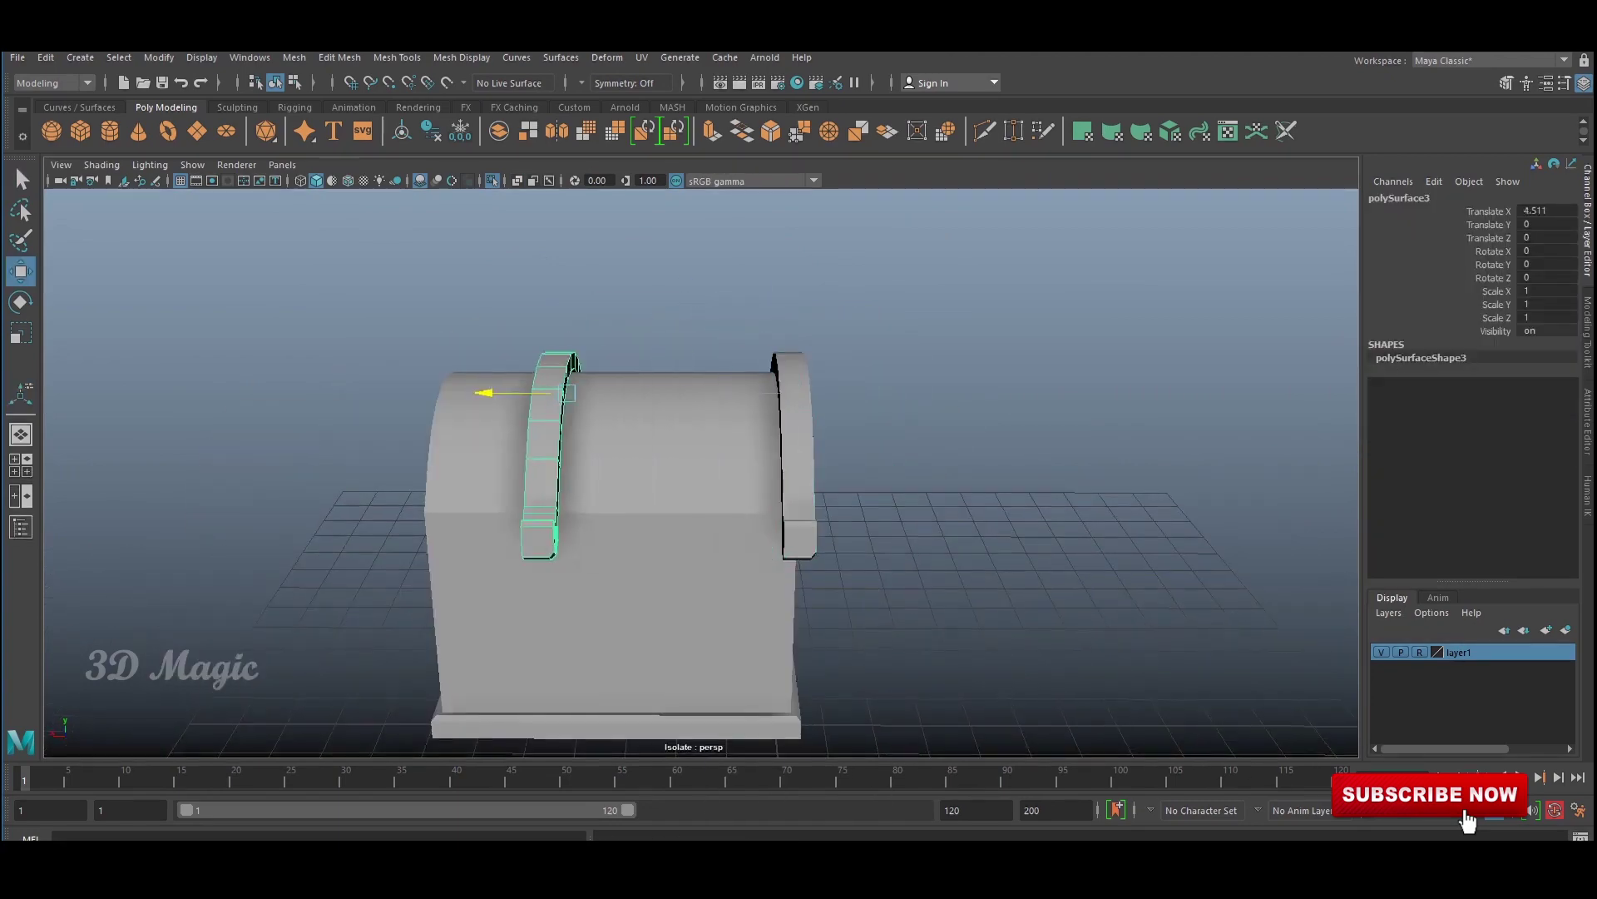
pyautogui.moveTo(516, 392); pyautogui.dragTo(583, 392)
# Turn the copied trim 180 degrees on Y and line it up in the front view.
pyautogui.keyDown('alt'); pyautogui.moveTo(699, 466); pyautogui.dragTo(749, 432); pyautogui.keyUp('alt')
pyautogui.press('e')
pyautogui.write('180')
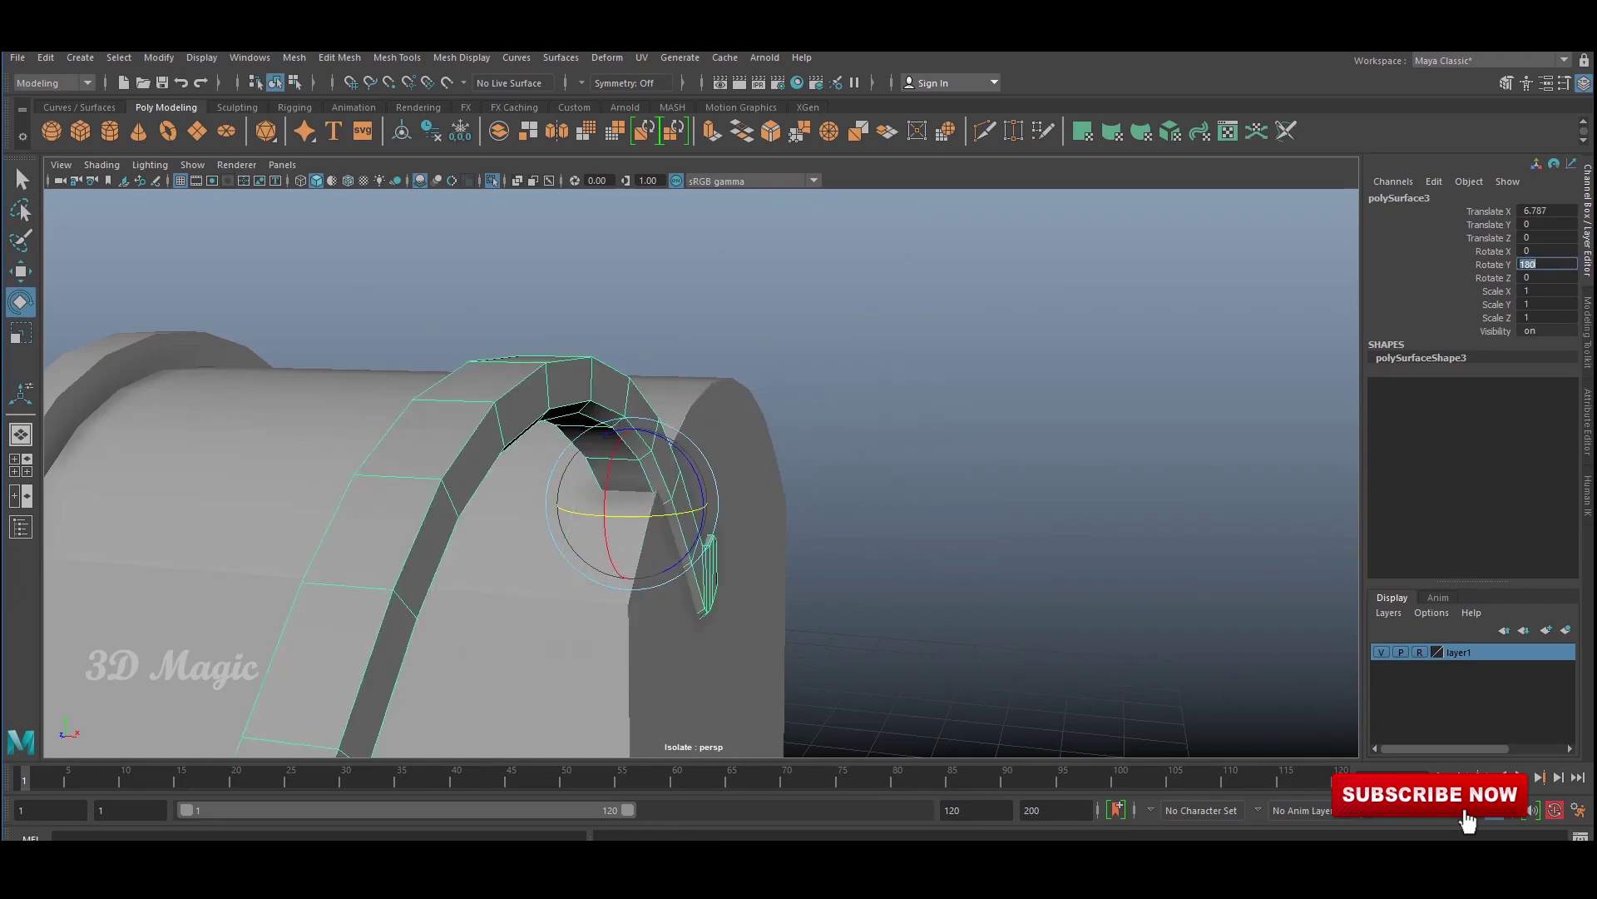
pyautogui.hotkey('ctrl', 'z')
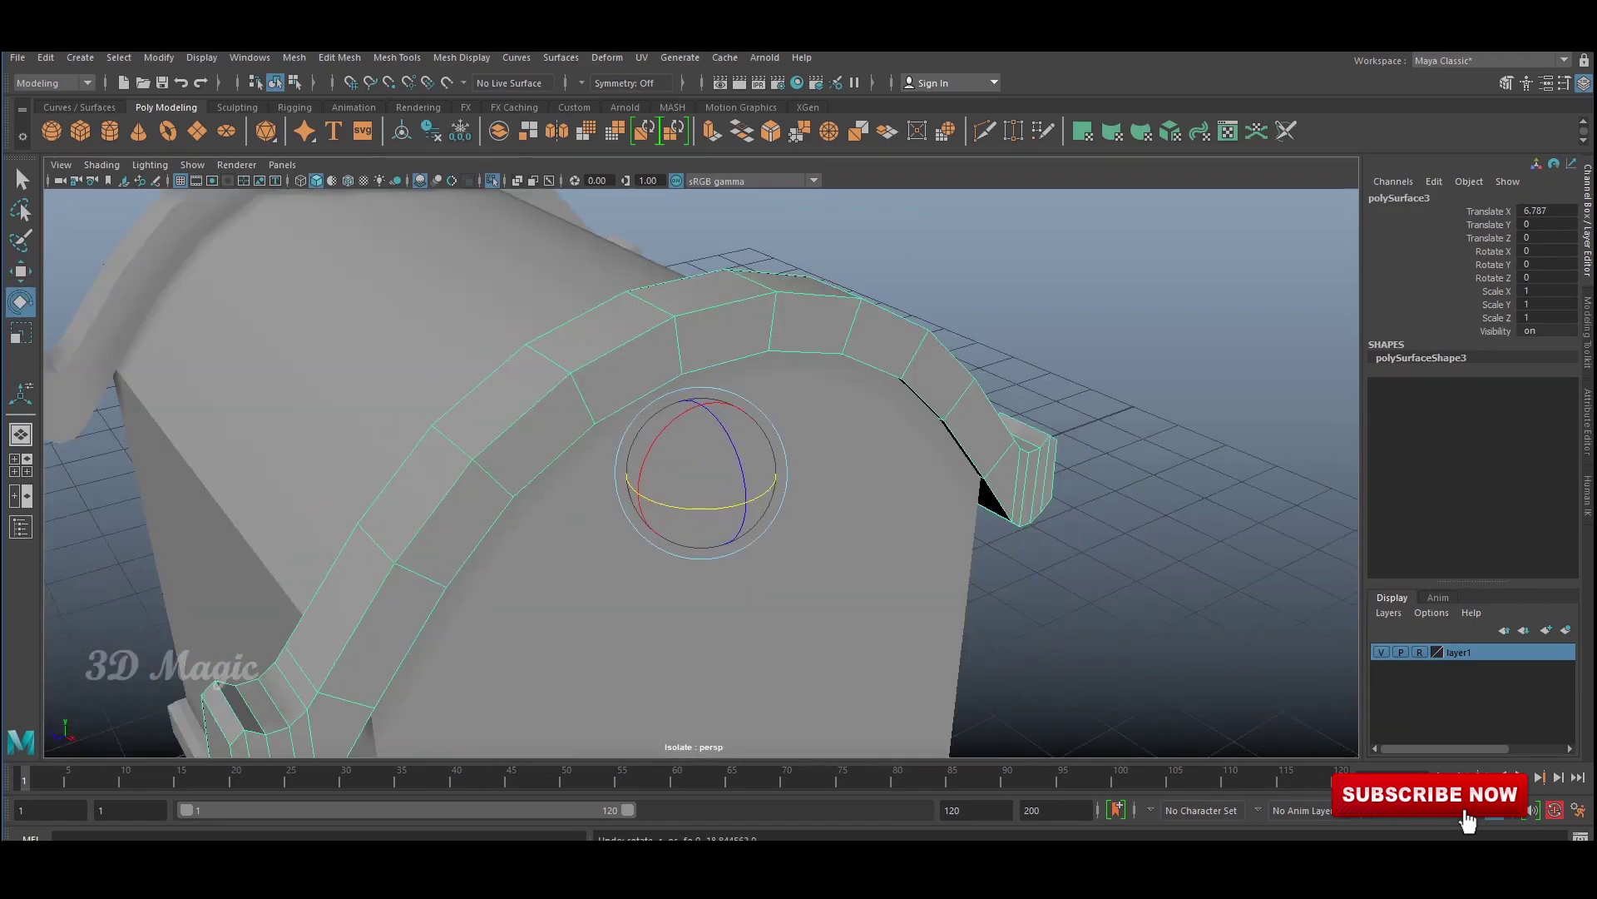
pyautogui.hotkey('shift', 'z')
pyautogui.press('space')
pyautogui.press('w')
pyautogui.press('space')
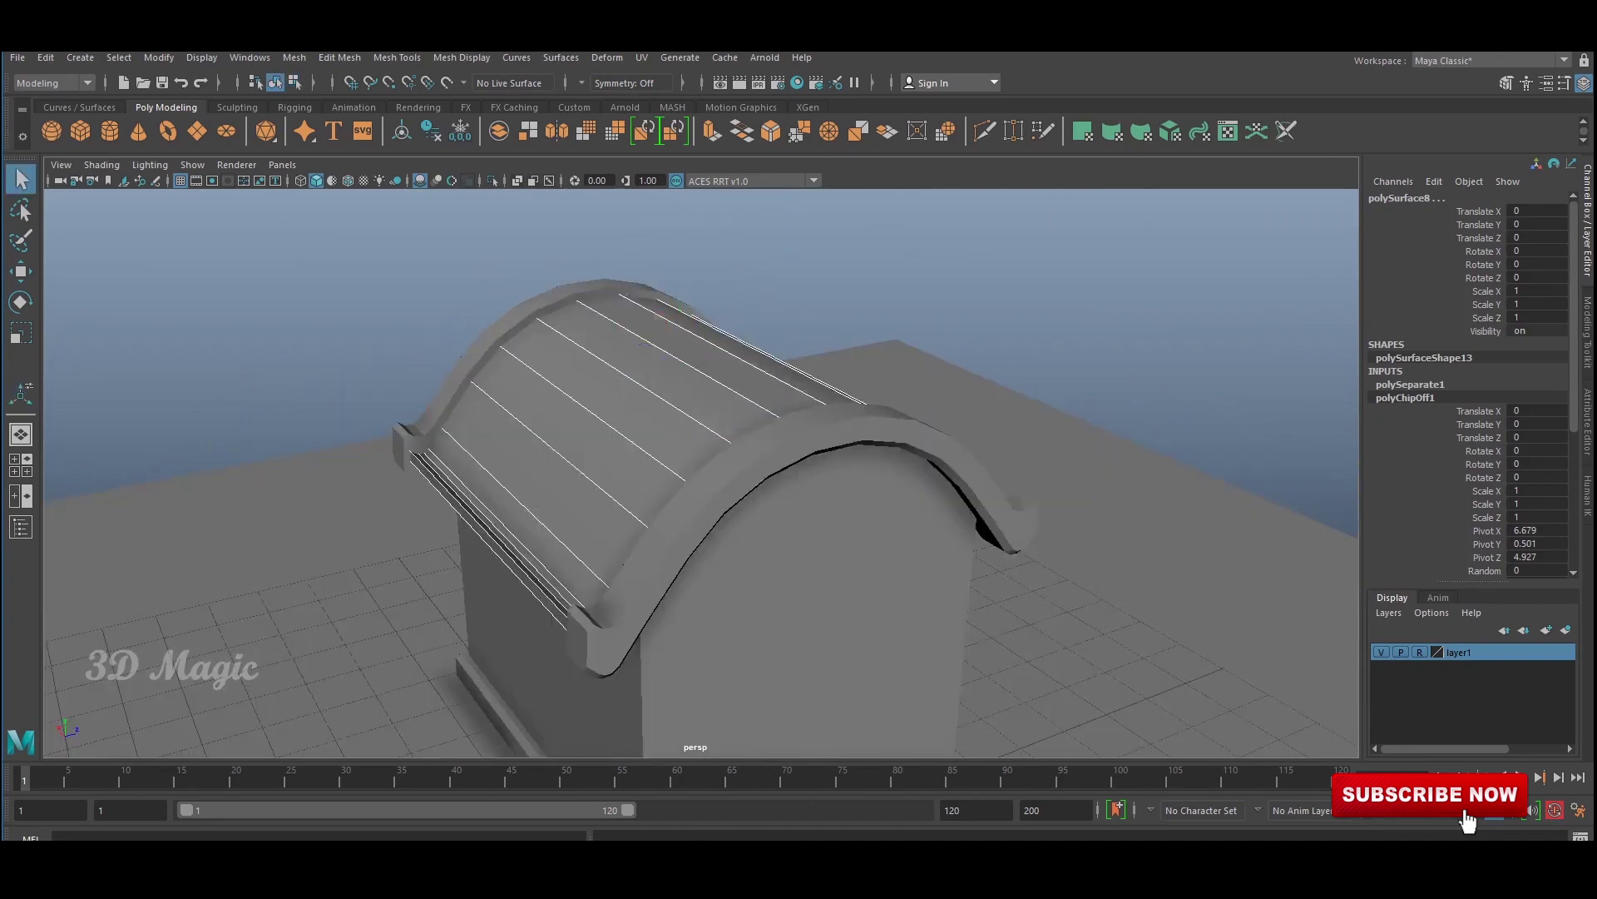
# Move the selected roof edge to refine the curved planked roof.
pyautogui.press('w')
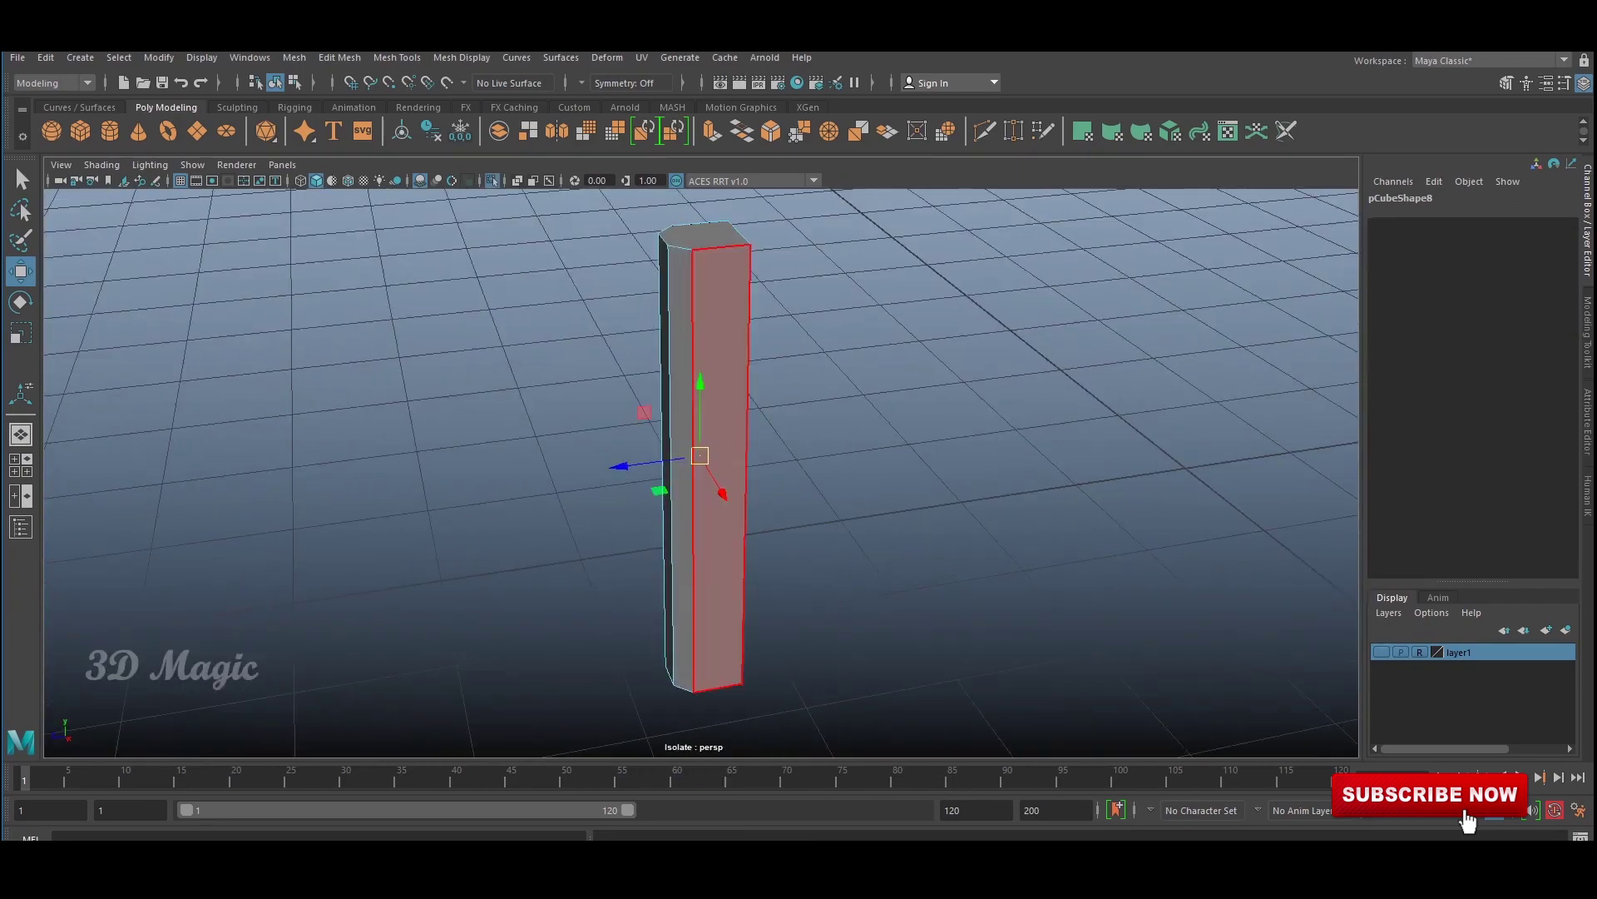
# Duplicate one pillar face and extrude it into a thin plank, discarding a trial smooth.
pyautogui.click(706, 385)
pyautogui.hotkey('ctrl', 'z')
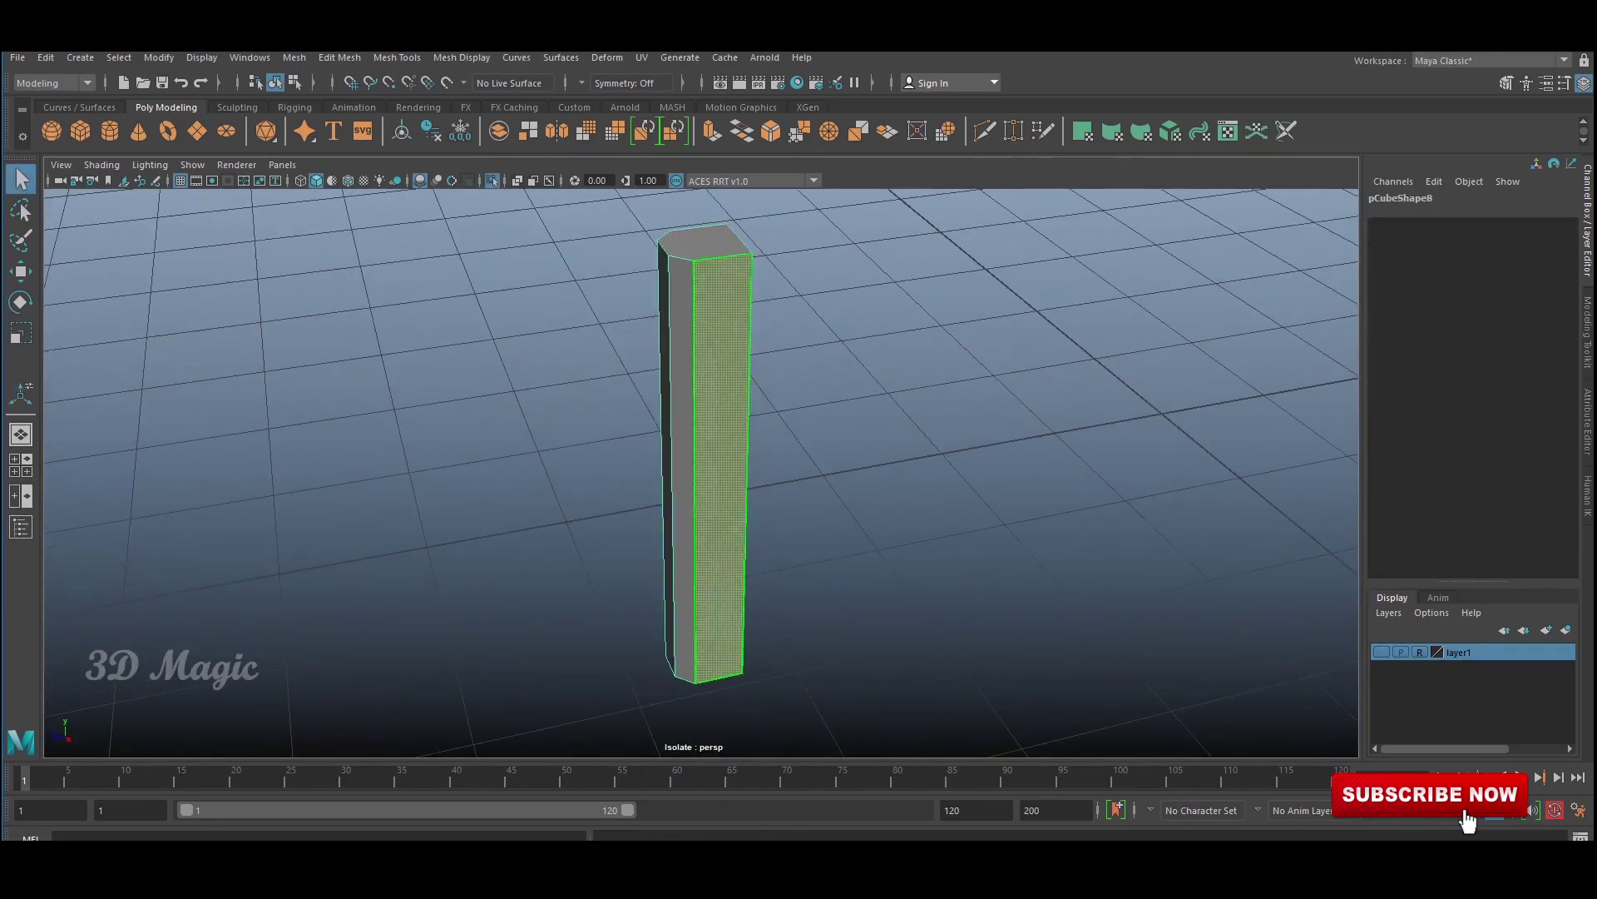
pyautogui.click(783, 622)
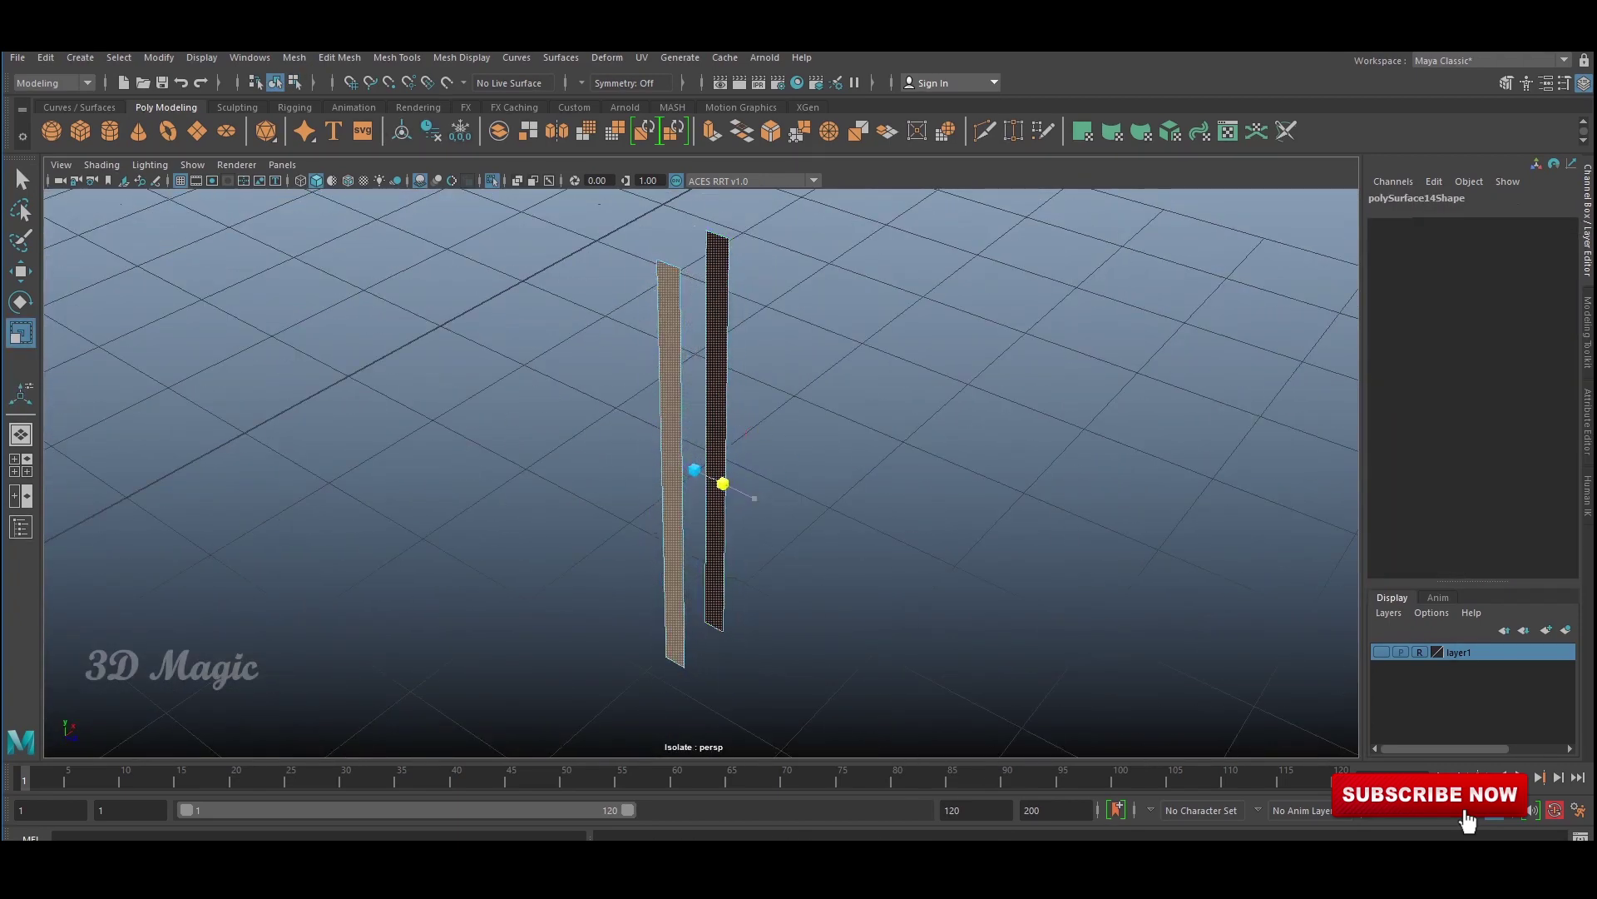
pyautogui.hotkey('ctrl', 'e')
pyautogui.hotkey('ctrl', '1')
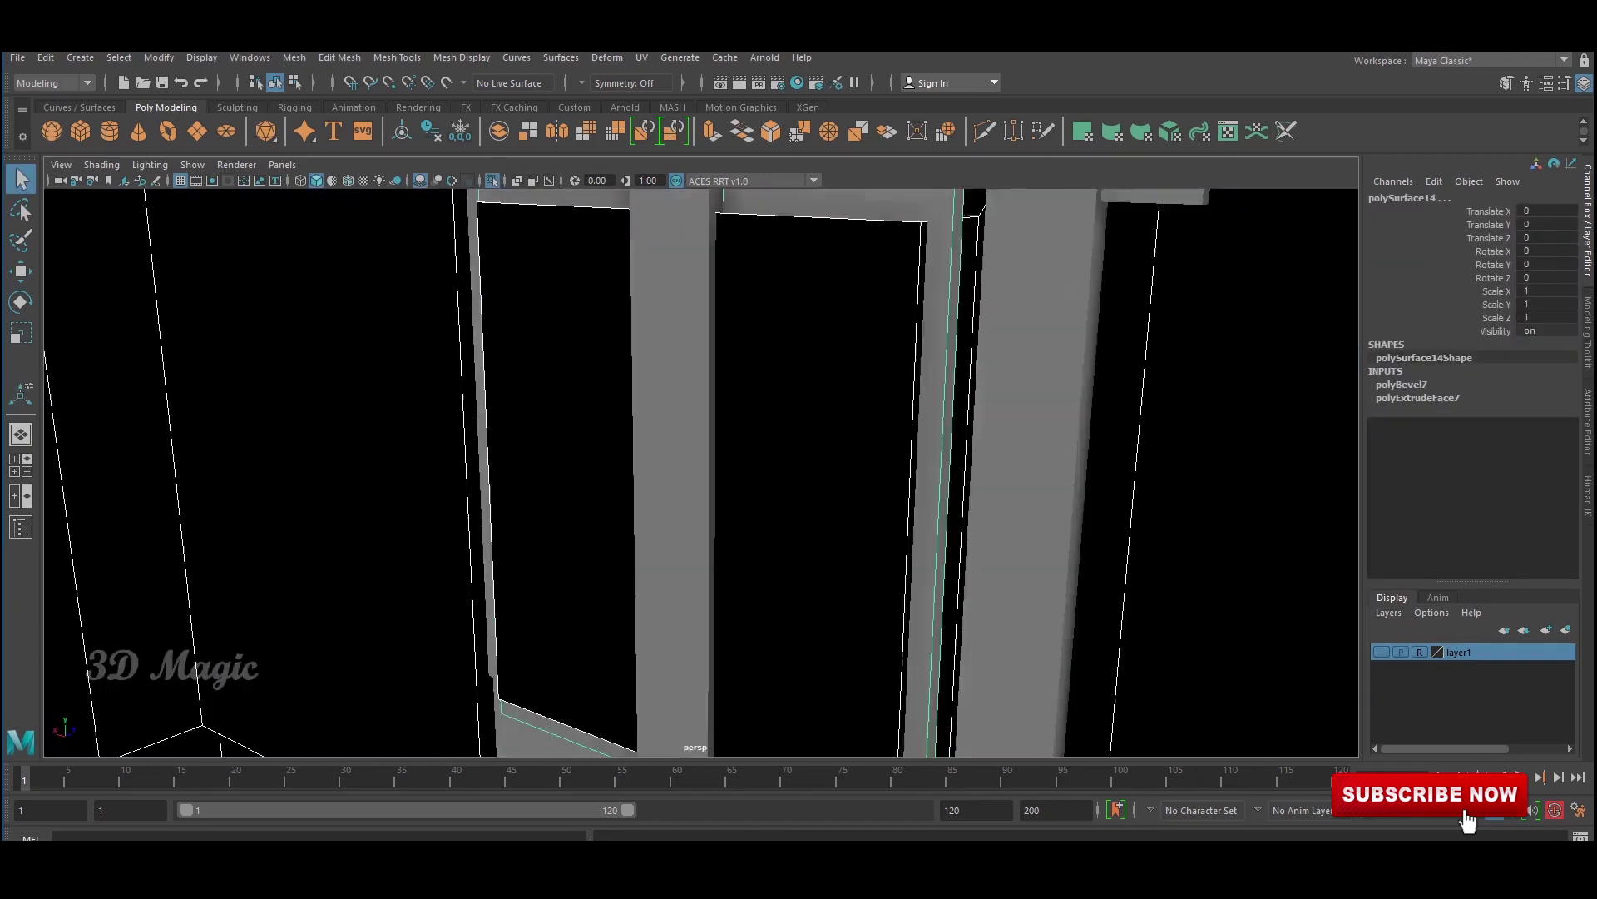
# Isolate the door panel and select its right-edge vertices for scaling.
pyautogui.hotkey('ctrl', '1')
pyautogui.press('r')
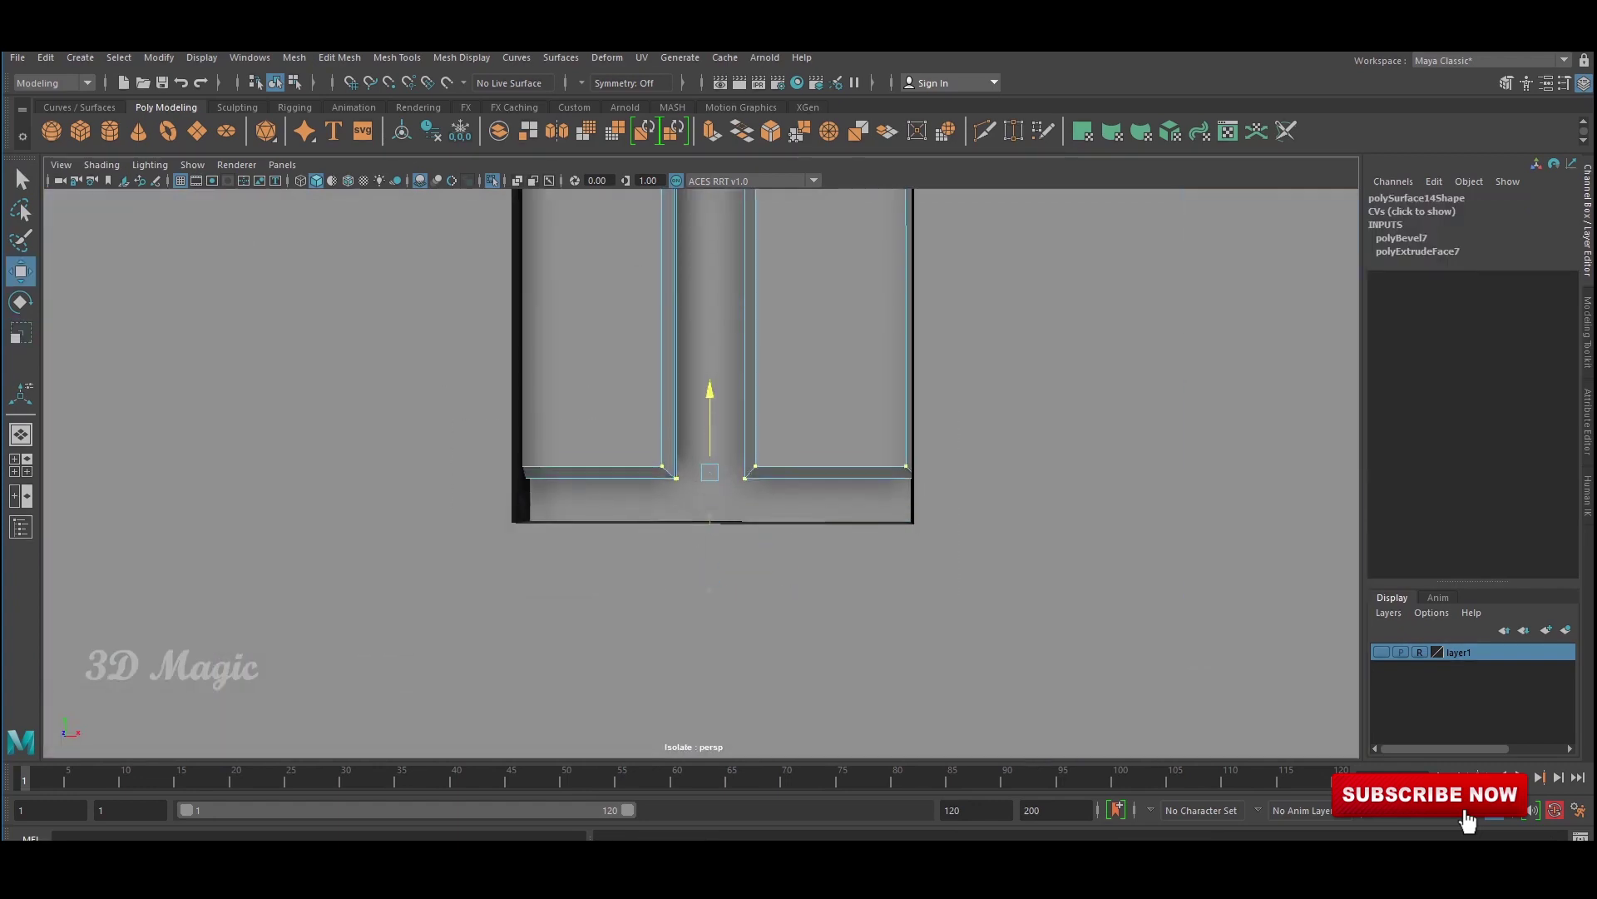
pyautogui.moveTo(749, 261); pyautogui.dragTo(944, 749)
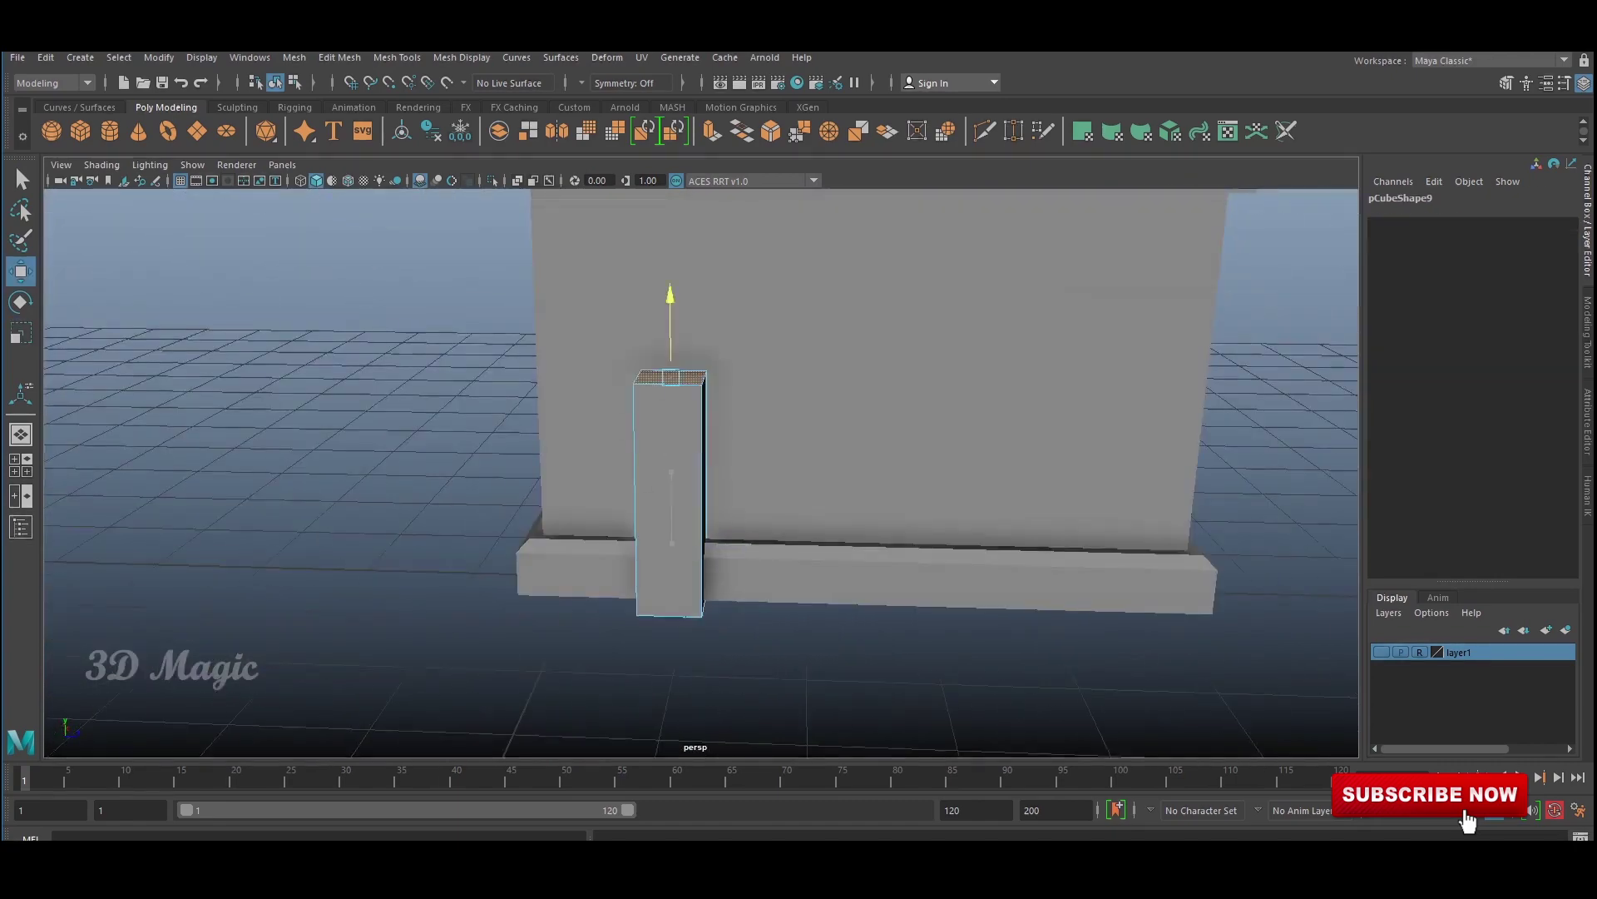
# Select both wall pillars and extrude their top faces to start the connecting crossbeam.
pyautogui.click(694, 491)
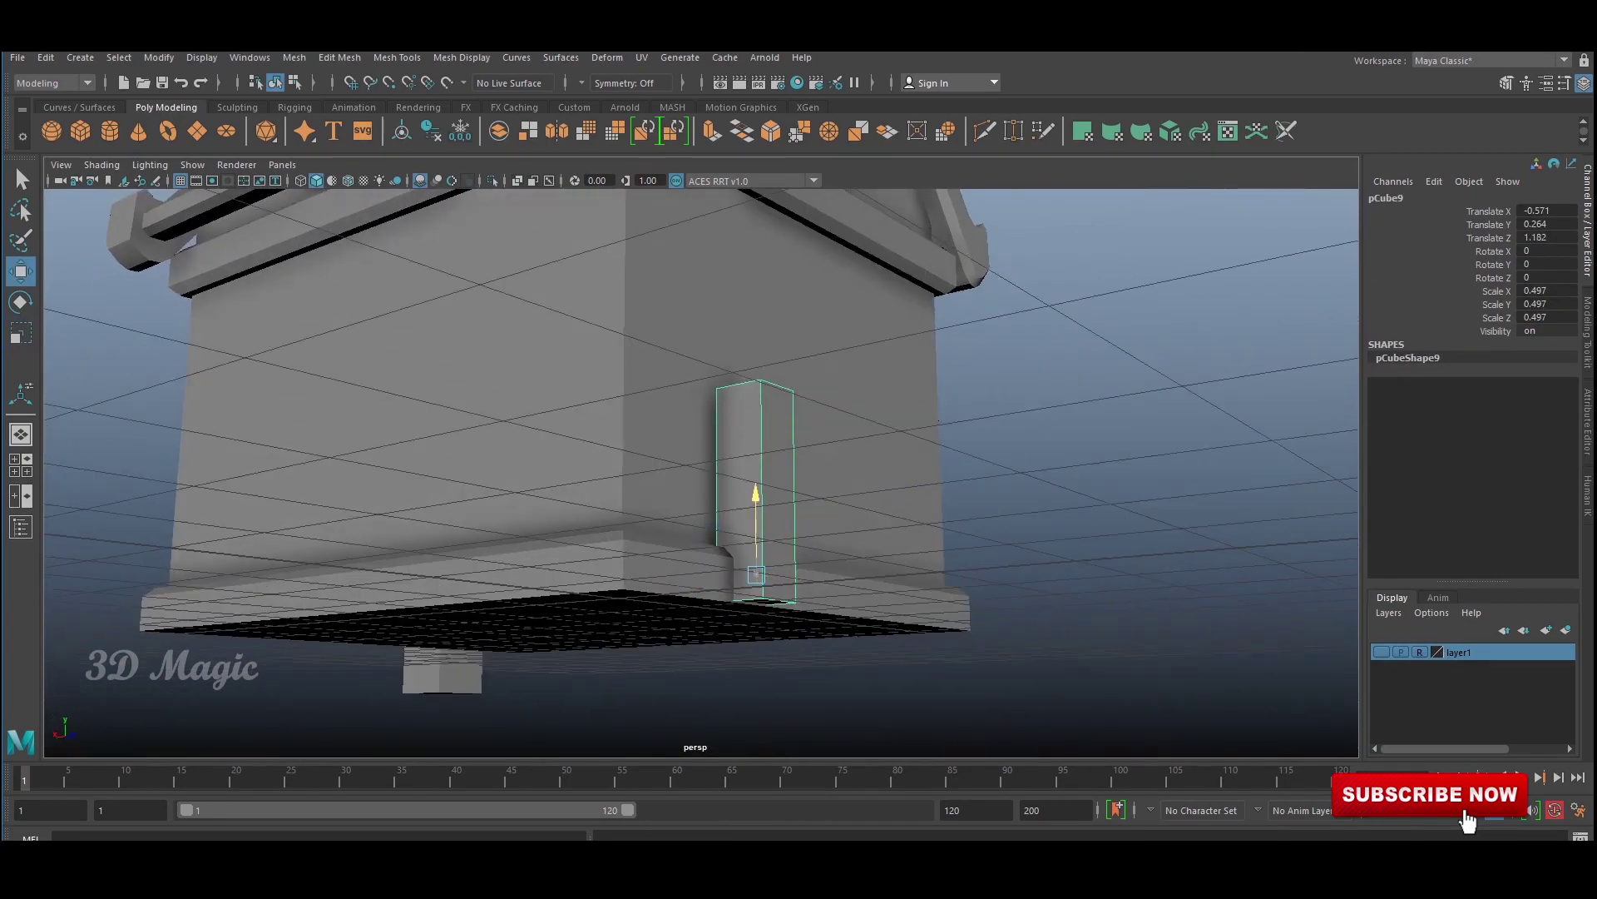
pyautogui.keyDown('alt'); pyautogui.moveTo(699, 466); pyautogui.dragTo(832, 449); pyautogui.keyUp('alt')
pyautogui.click(705, 423)
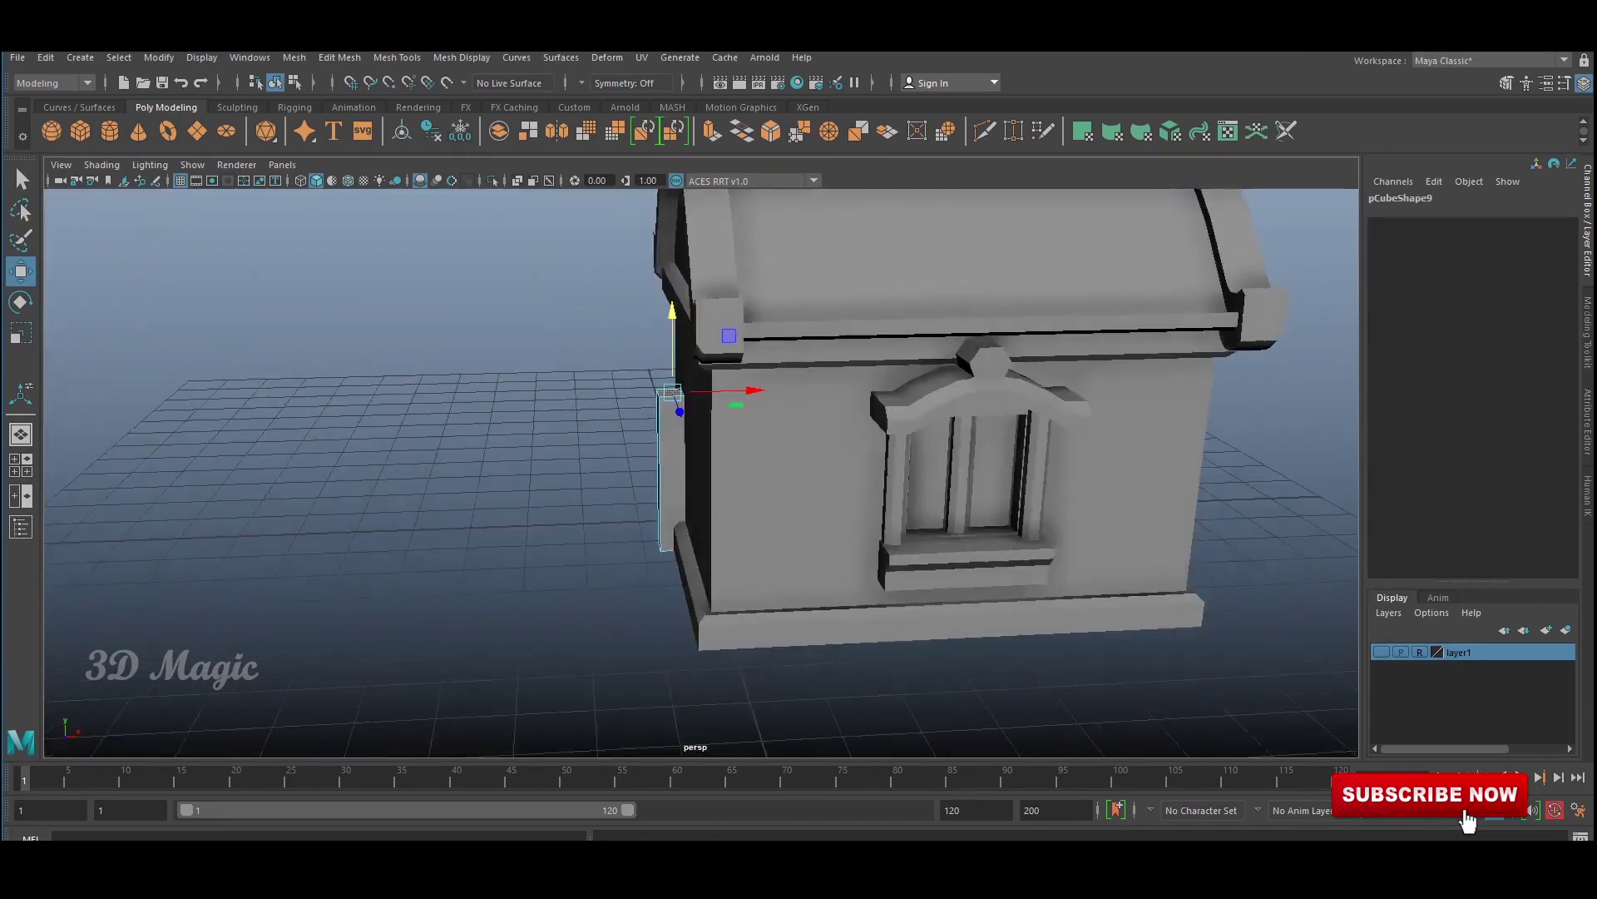
pyautogui.press('F8')
pyautogui.moveTo(832, 466)
pyautogui.keyDown('alt'); pyautogui.mouseDown()
pyautogui.moveTo(748, 416)
pyautogui.moveTo(832, 432)
pyautogui.moveTo(899, 399)
pyautogui.mouseUp(); pyautogui.keyUp('alt')
pyautogui.keyDown('shift'); pyautogui.click(636, 482); pyautogui.keyUp('shift')
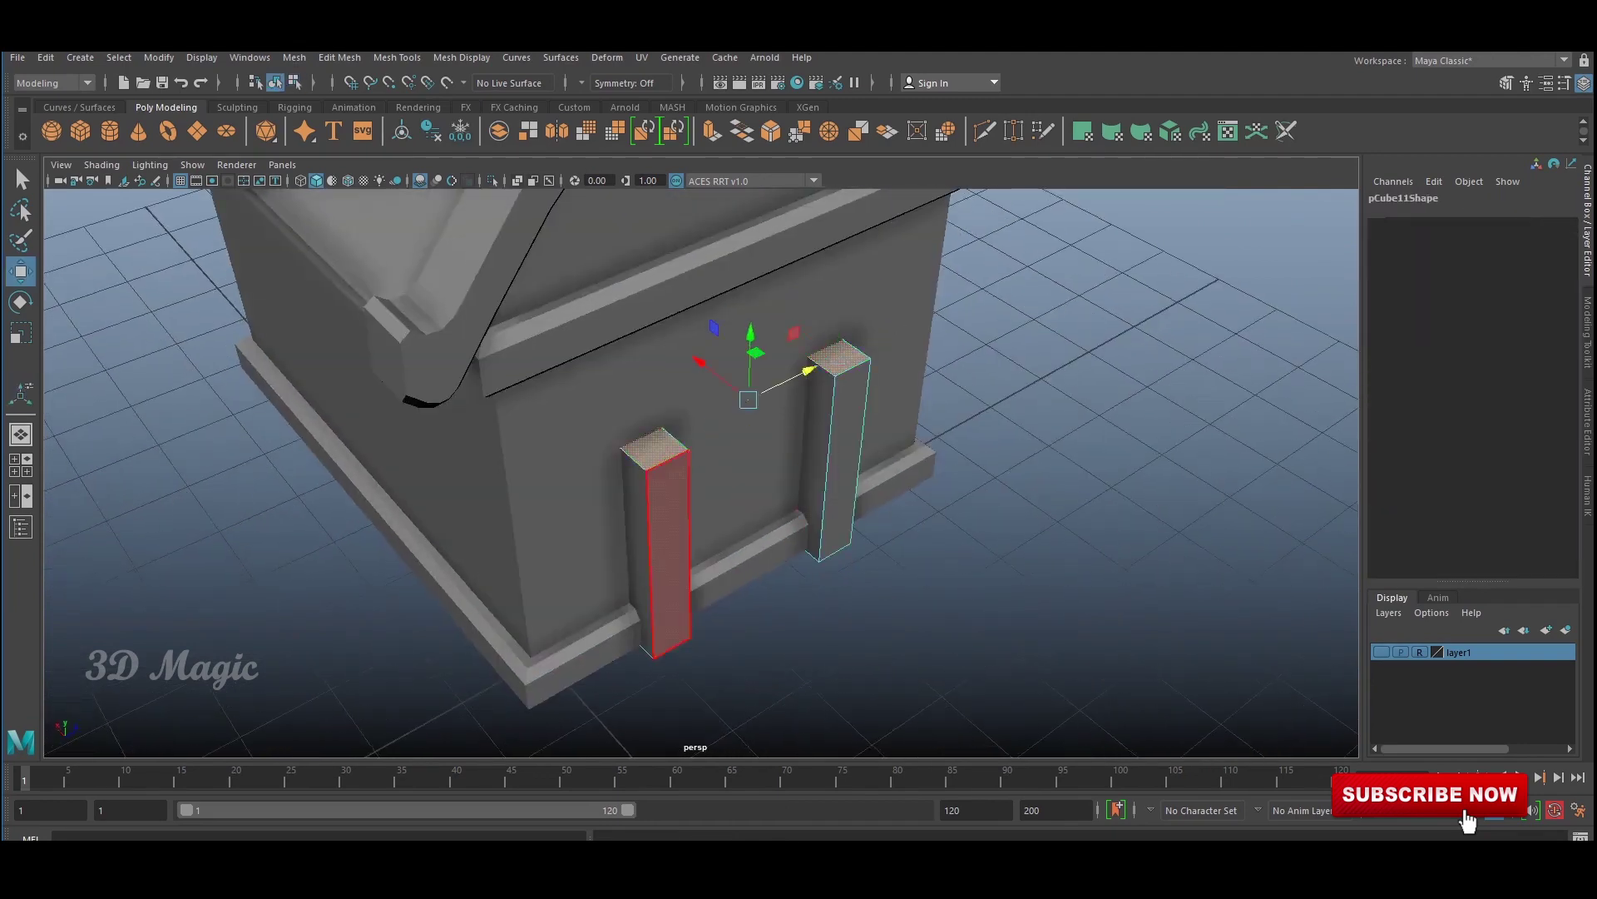
pyautogui.keyDown('alt'); pyautogui.moveTo(749, 399); pyautogui.dragTo(832, 399); pyautogui.keyUp('alt')
pyautogui.hotkey('ctrl', 'z')
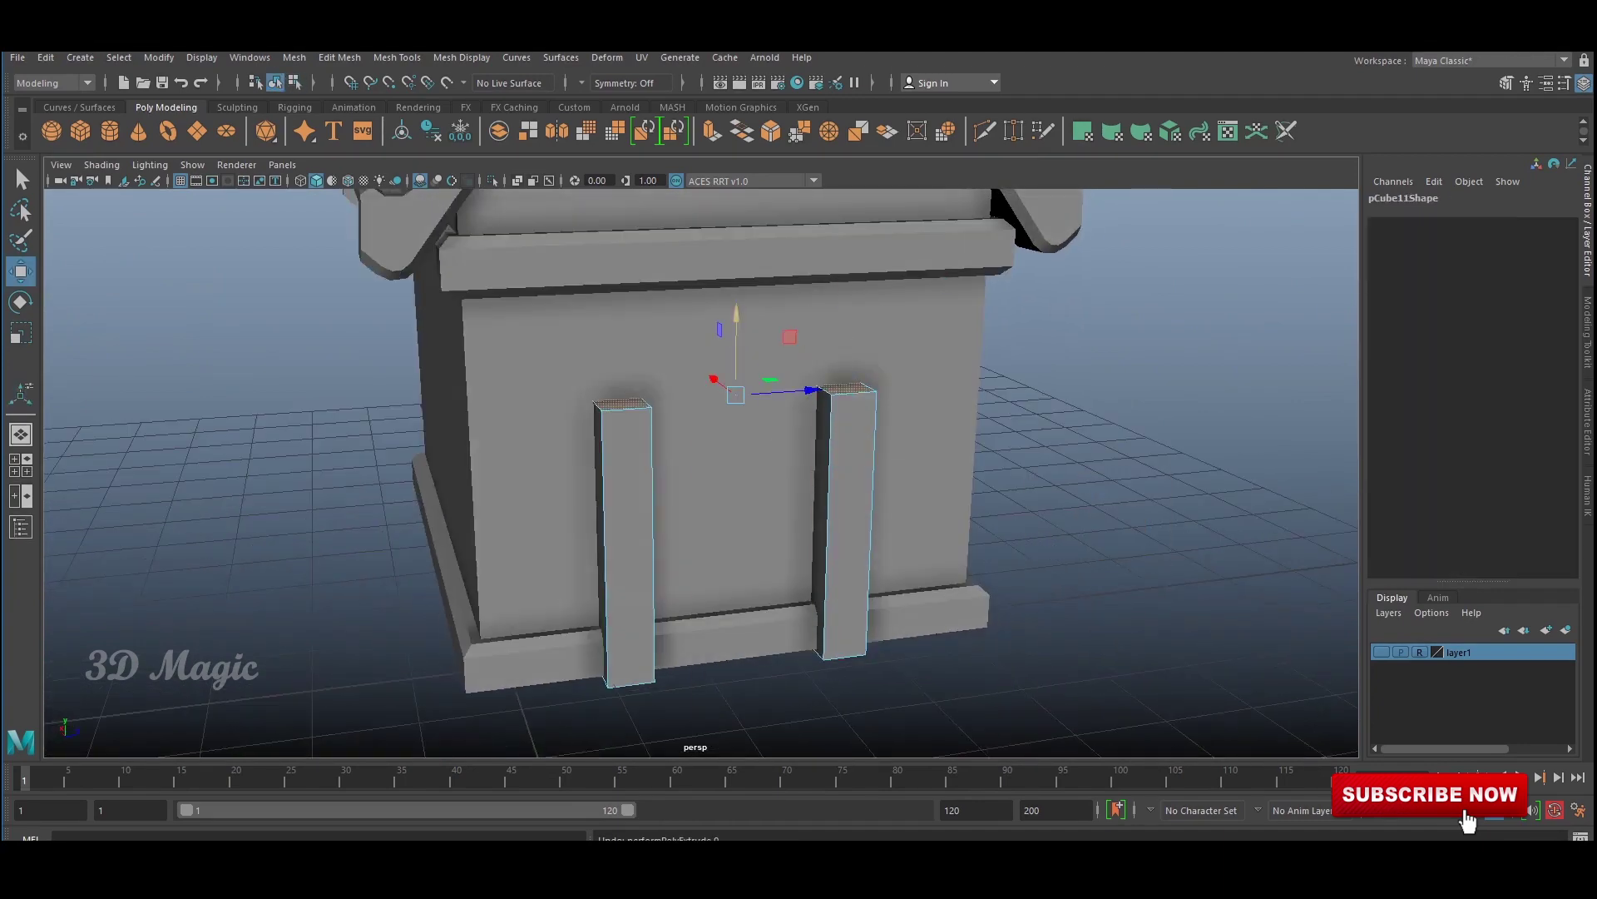
pyautogui.hotkey('shift', 'z')
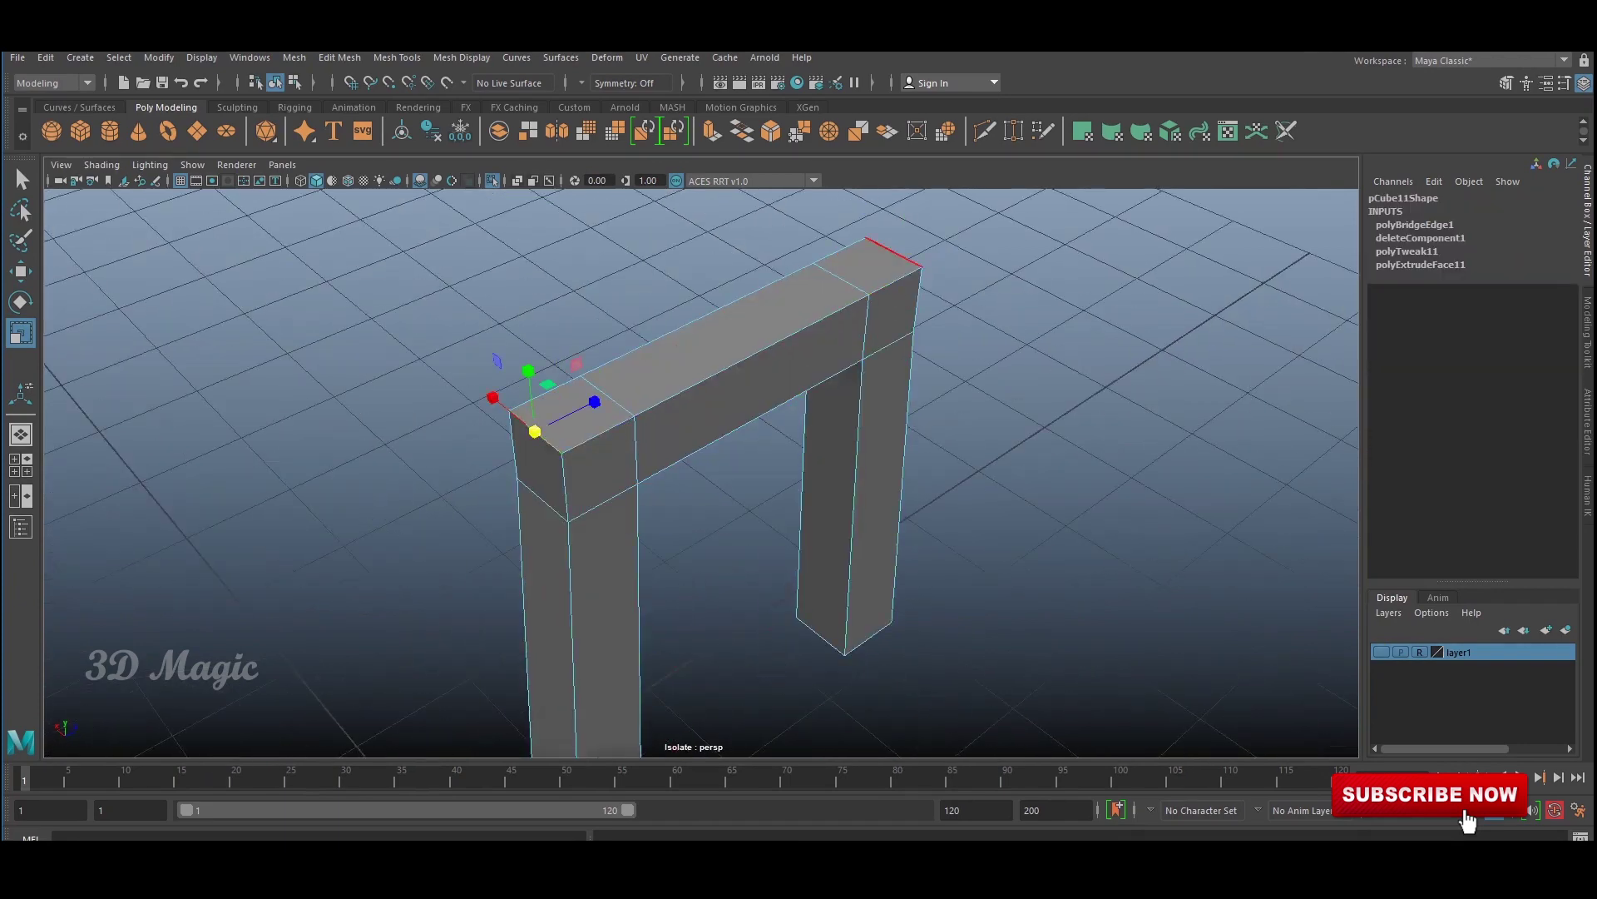
# Bevel the crossbeam edges, extrude its top face into a block, and bevel that block.
pyautogui.hotkey('ctrl', 'b')
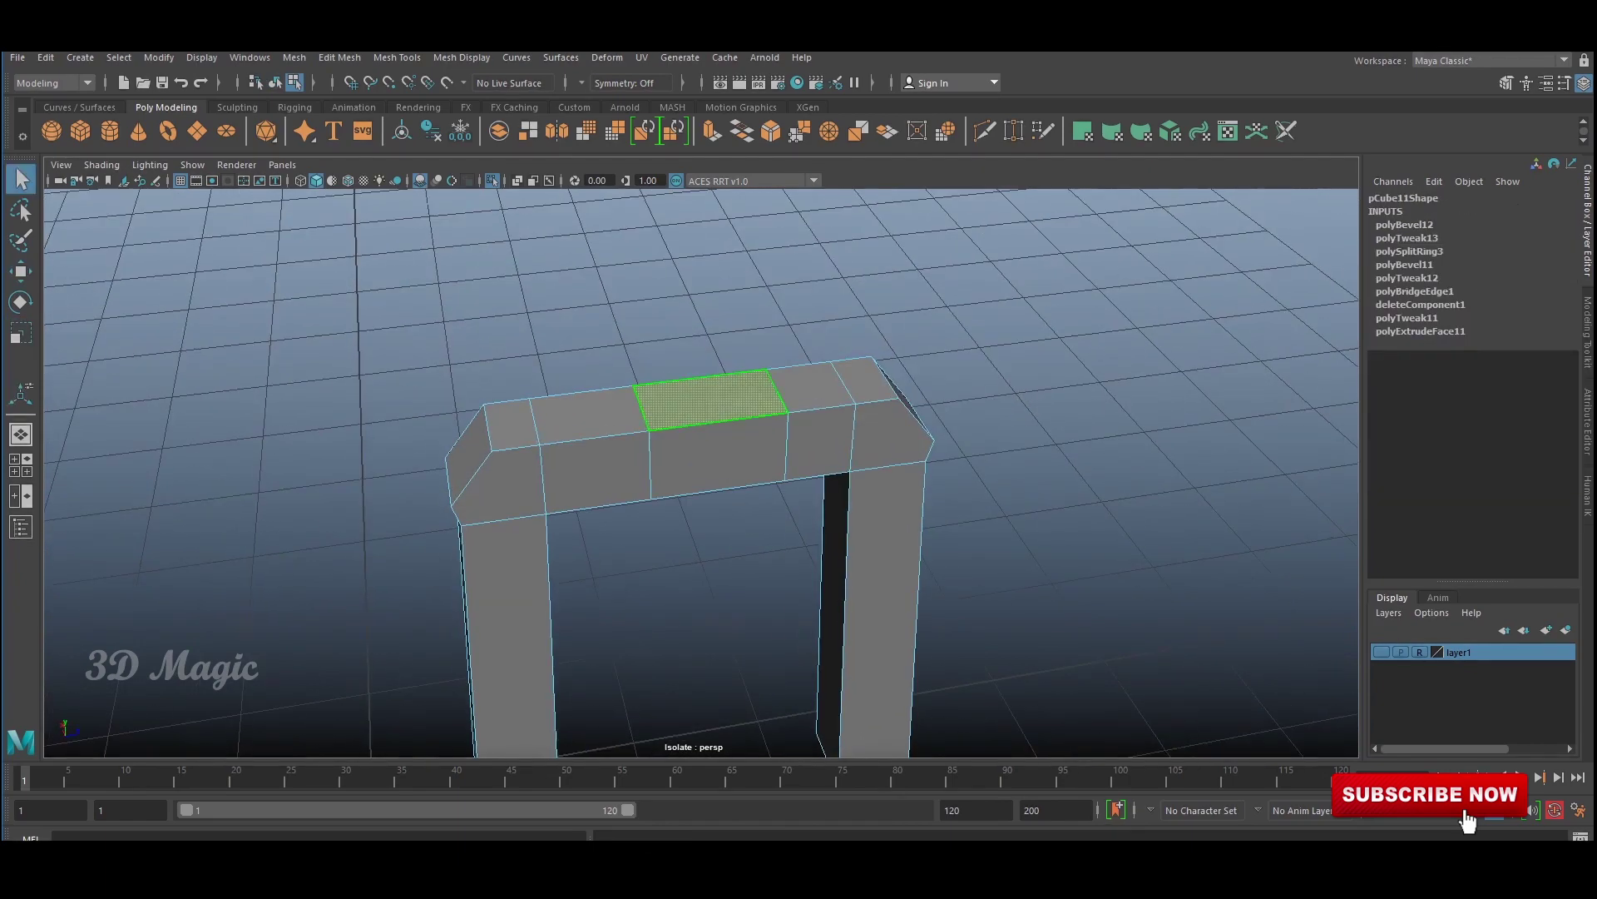
pyautogui.press('w')
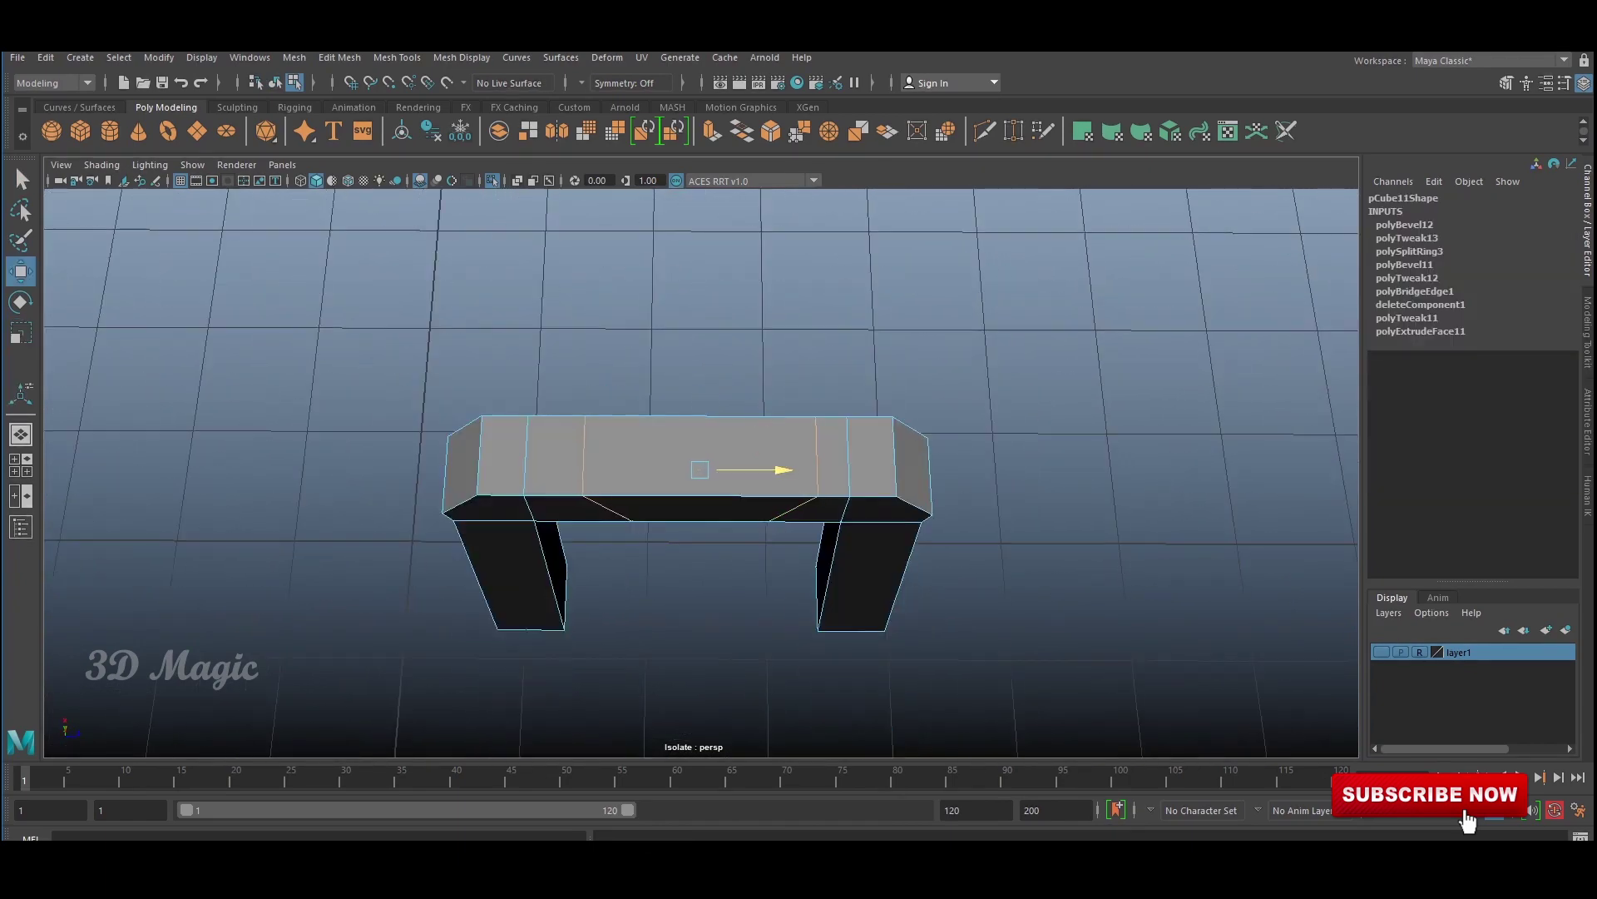
pyautogui.hotkey('ctrl', 'e')
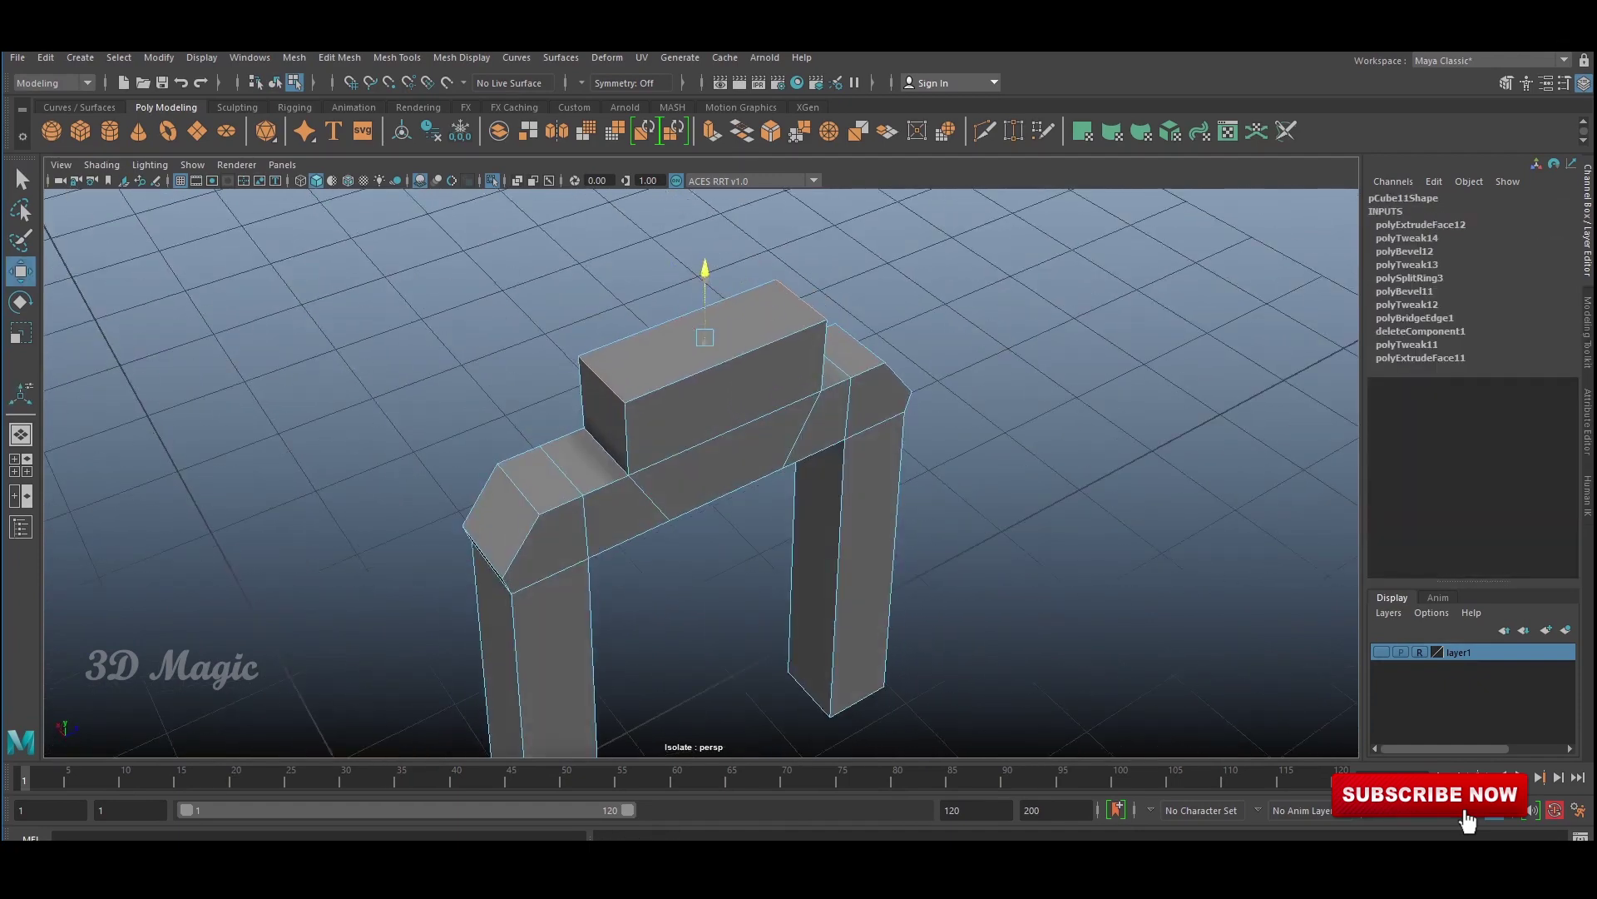
pyautogui.hotkey('ctrl', 'b')
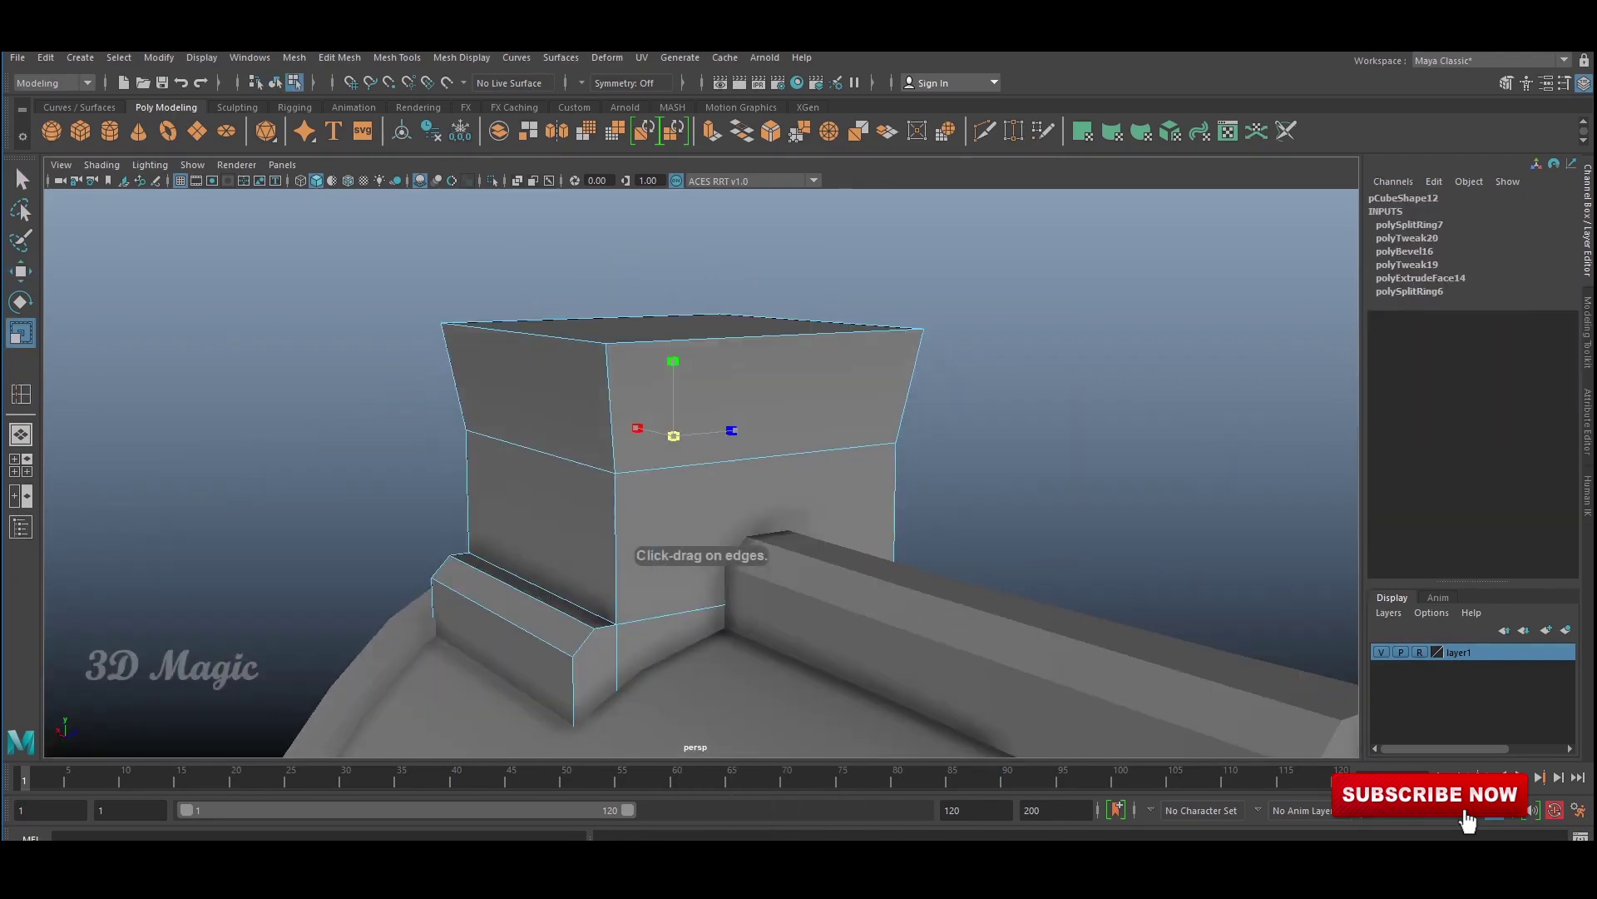
# Bevel the selected chimney edges by dragging the bevel amount.
pyautogui.keyDown('shift'); pyautogui.moveTo(814, 400); pyautogui.dragTo(904, 400, button='right'); pyautogui.keyUp('shift')
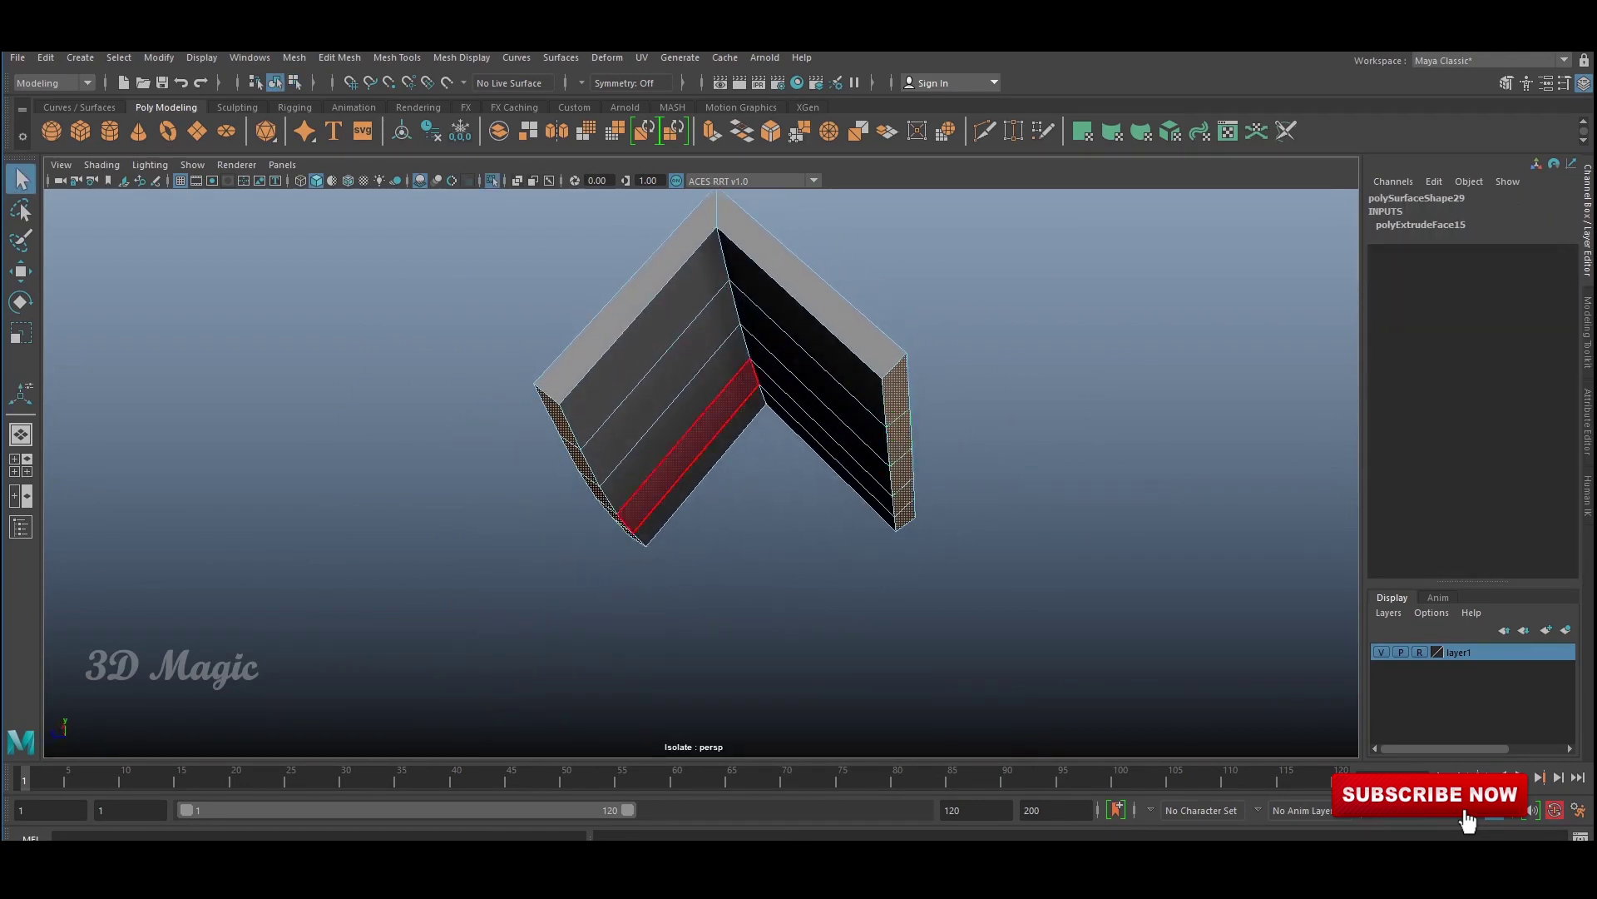
# Extrude the tower roof strip and extract the selected faces as a separate plank.
pyautogui.hotkey('ctrl', 'e')
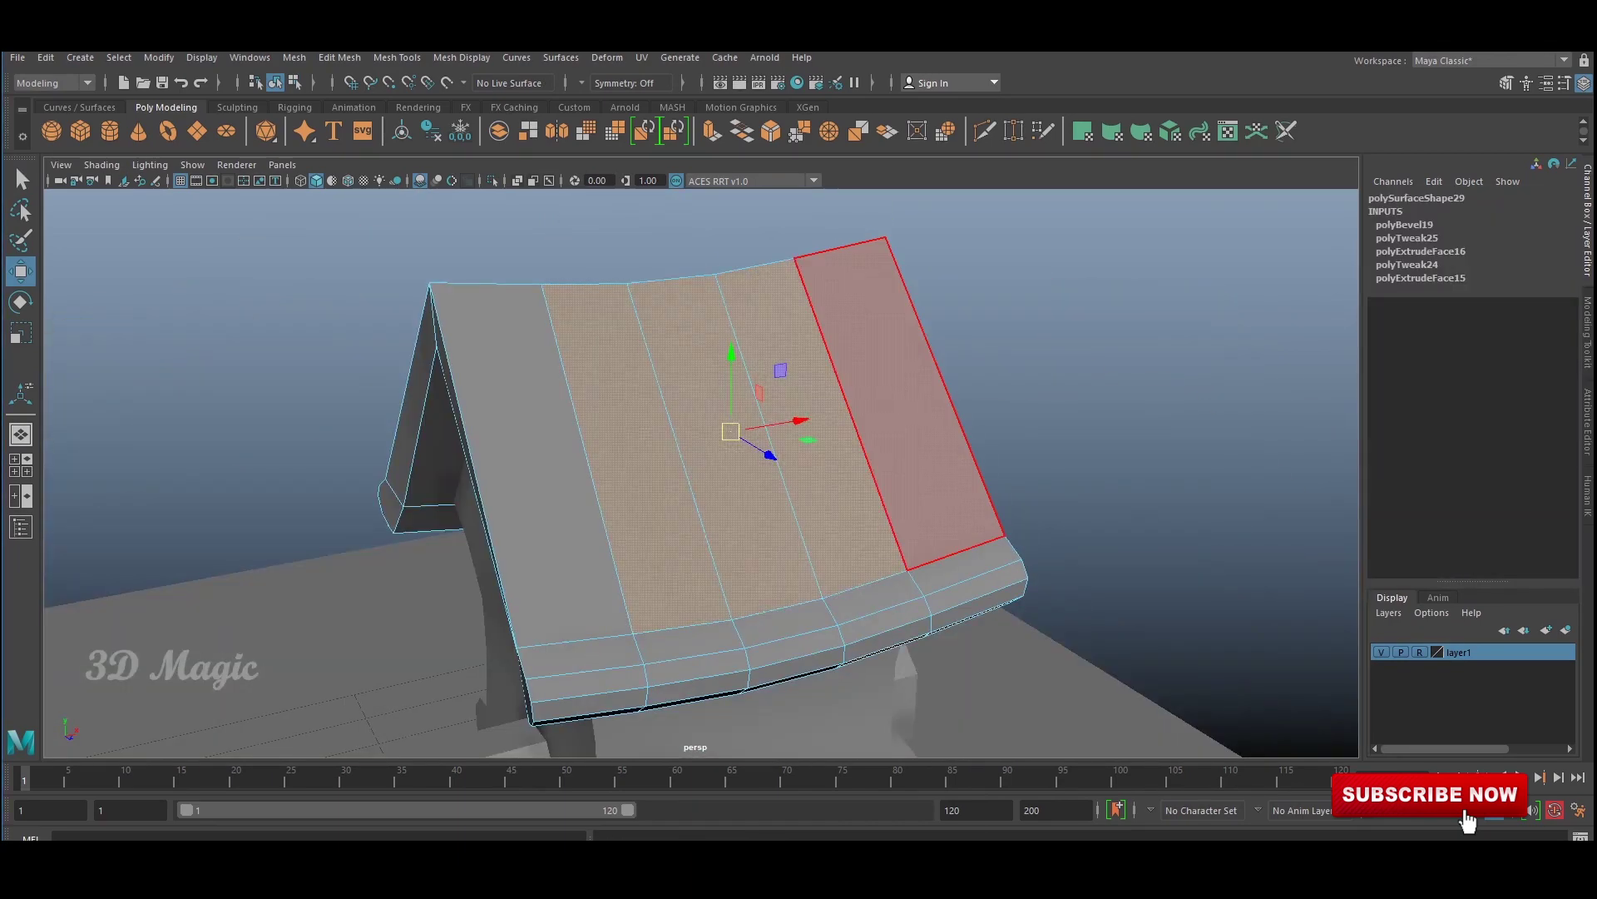
pyautogui.click(814, 613)
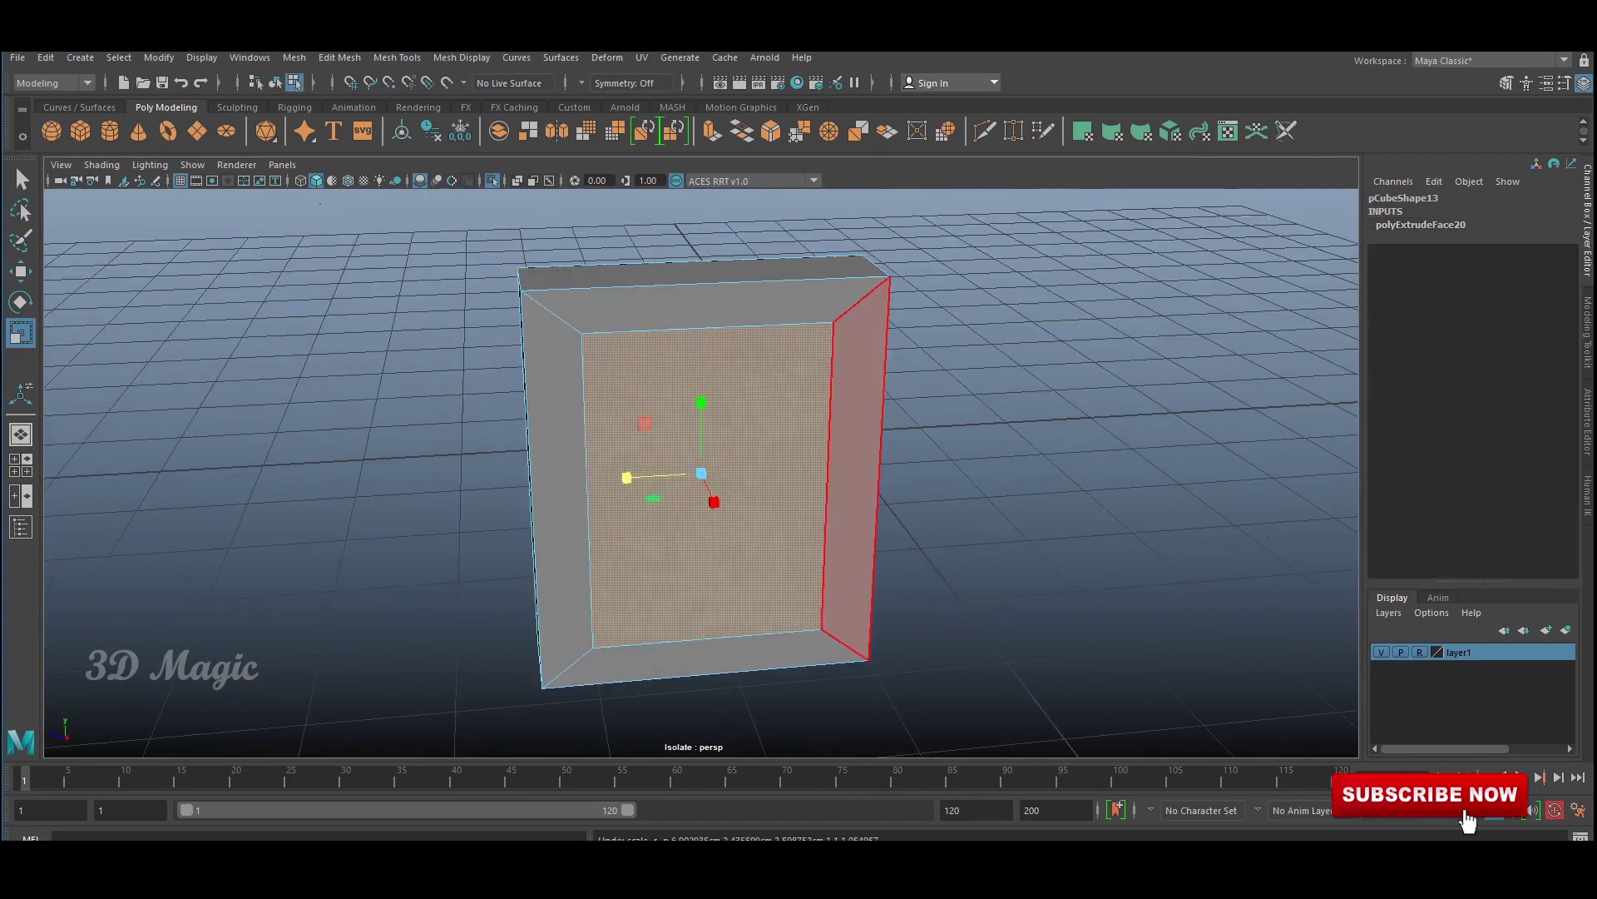
# Extrude and scale the frame's inner face into cross-shaped window bars, then bevel its edges.
pyautogui.keyDown('alt'); pyautogui.moveTo(666, 466); pyautogui.dragTo(717, 398); pyautogui.keyUp('alt')
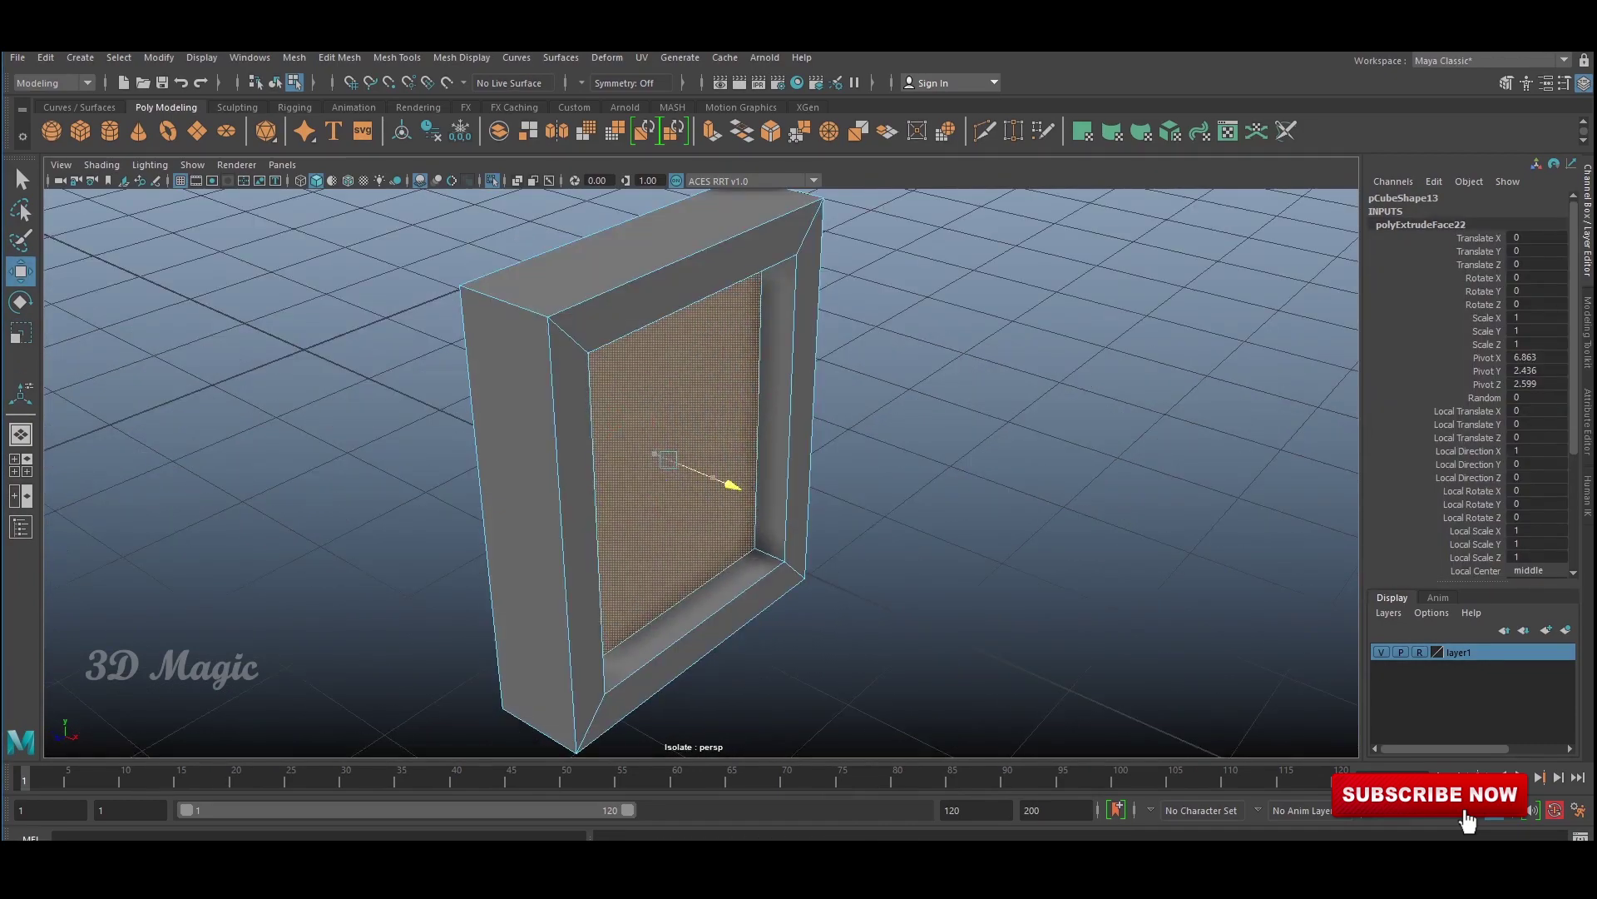
pyautogui.keyDown('shift'); pyautogui.rightClick(716, 399); pyautogui.keyUp('shift')
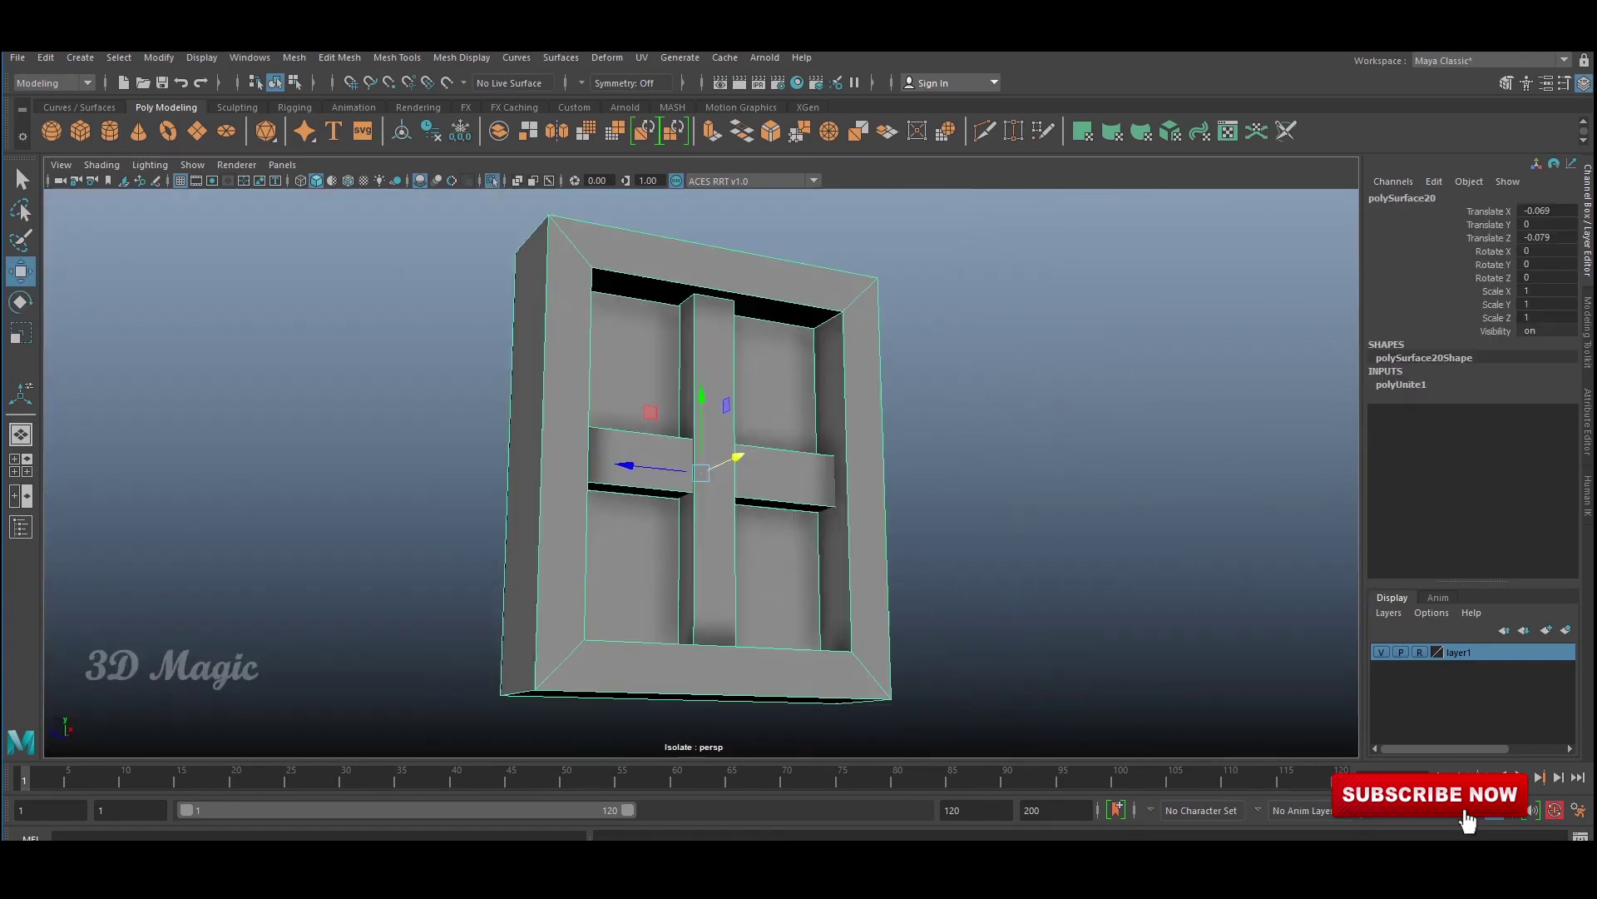
pyautogui.press('r')
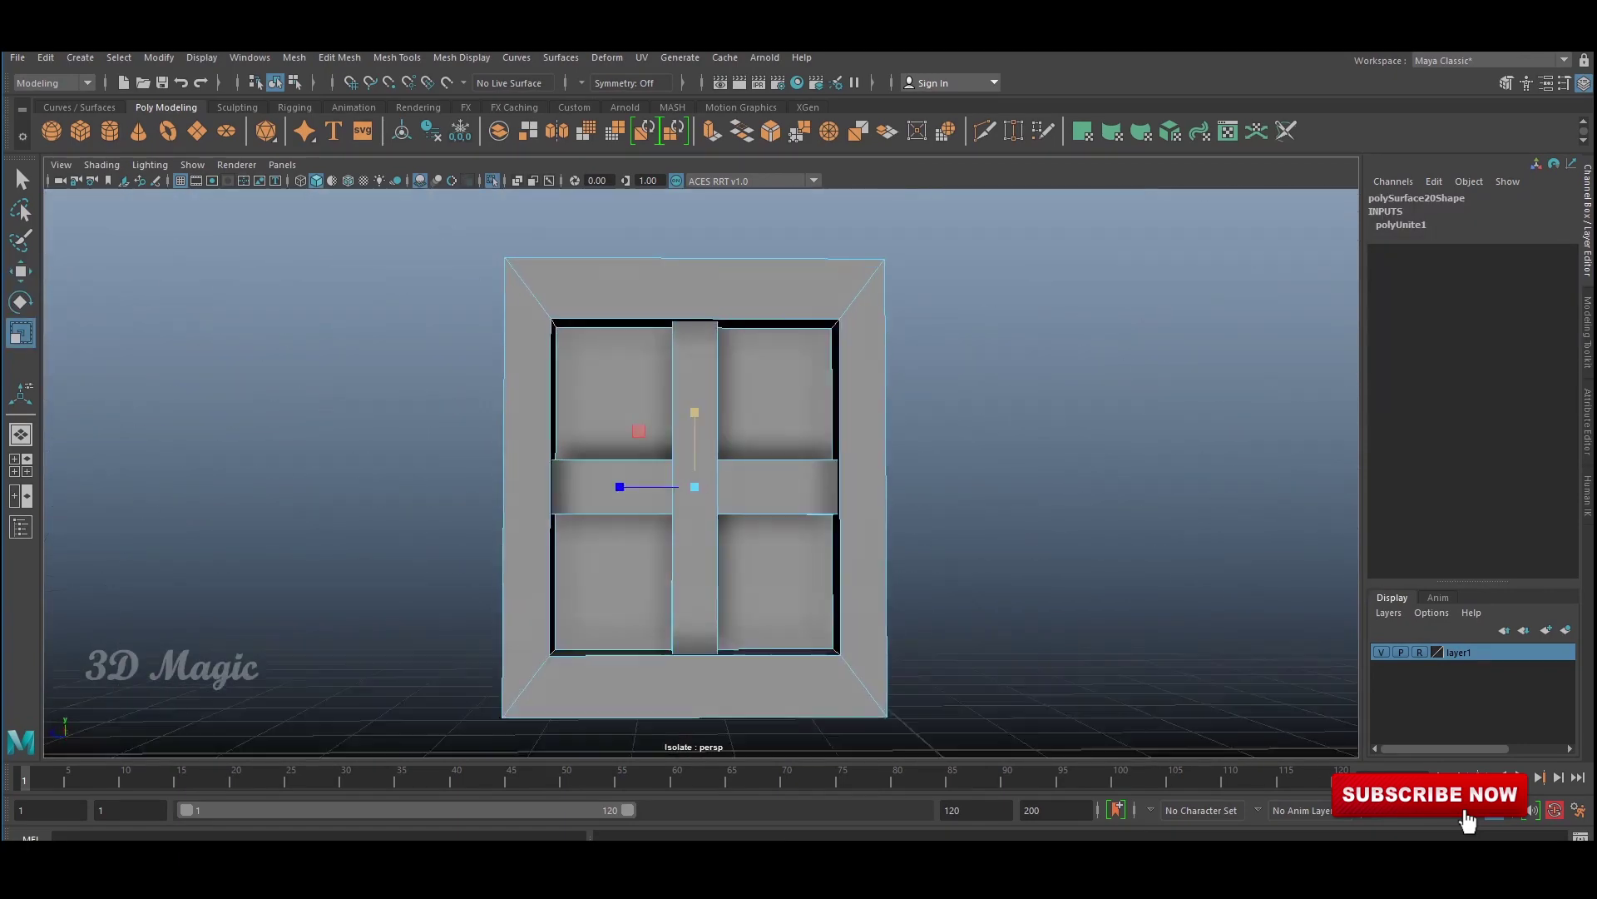
pyautogui.click(931, 325)
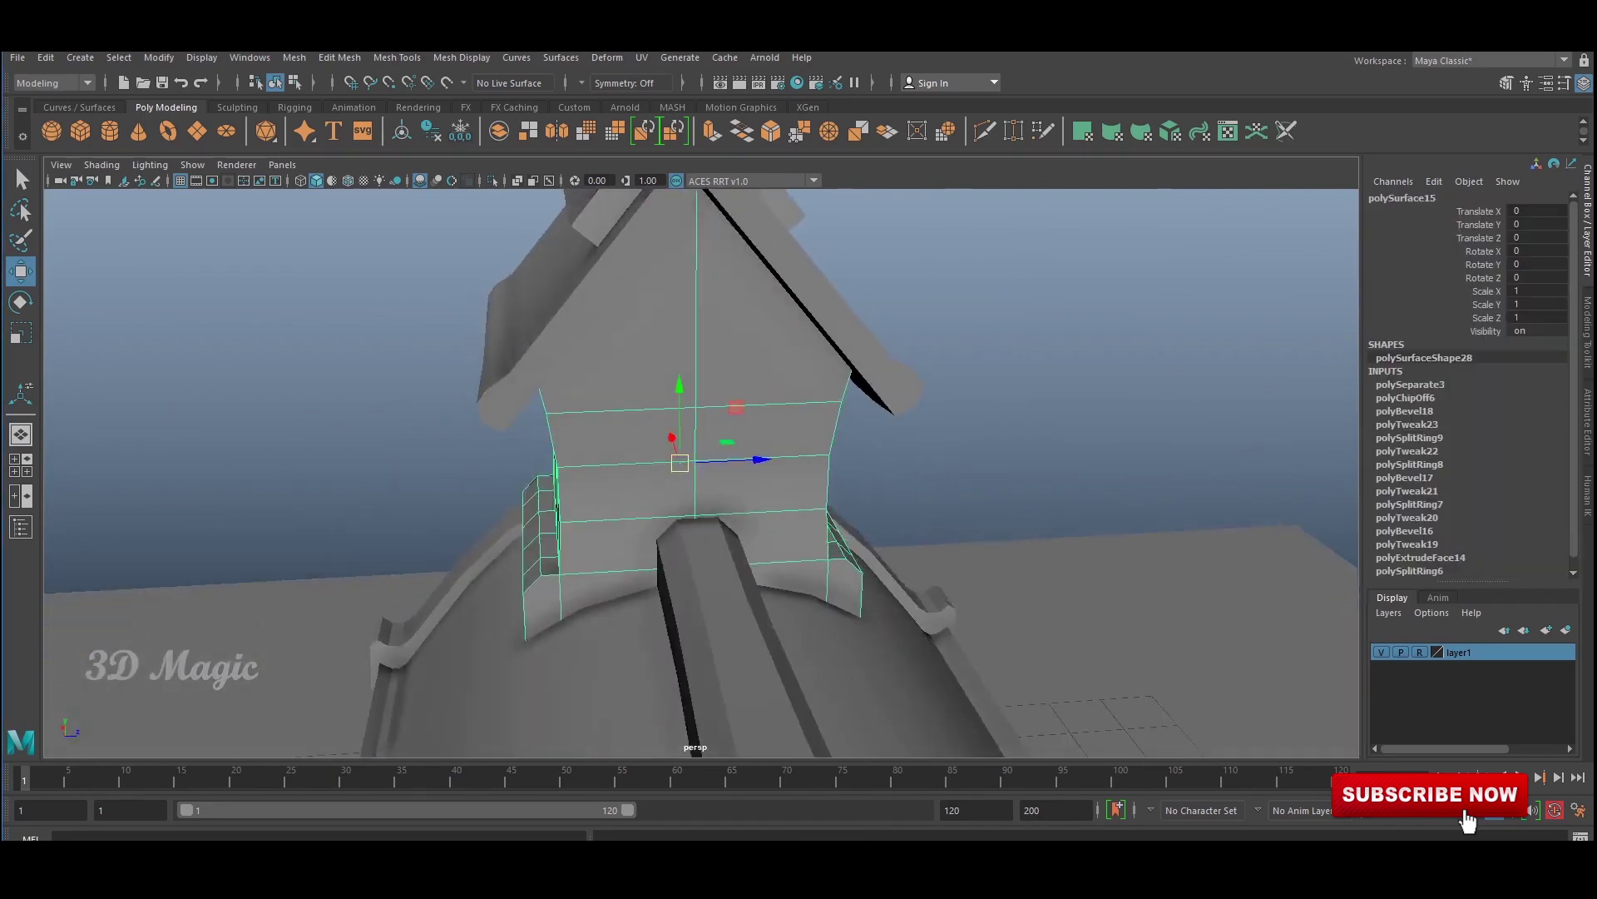
# Extract the chimney's front face, scale it, and extrude it into a thick pointed window piece.
pyautogui.keyDown('shift'); pyautogui.rightClick(775, 349); pyautogui.keyUp('shift')
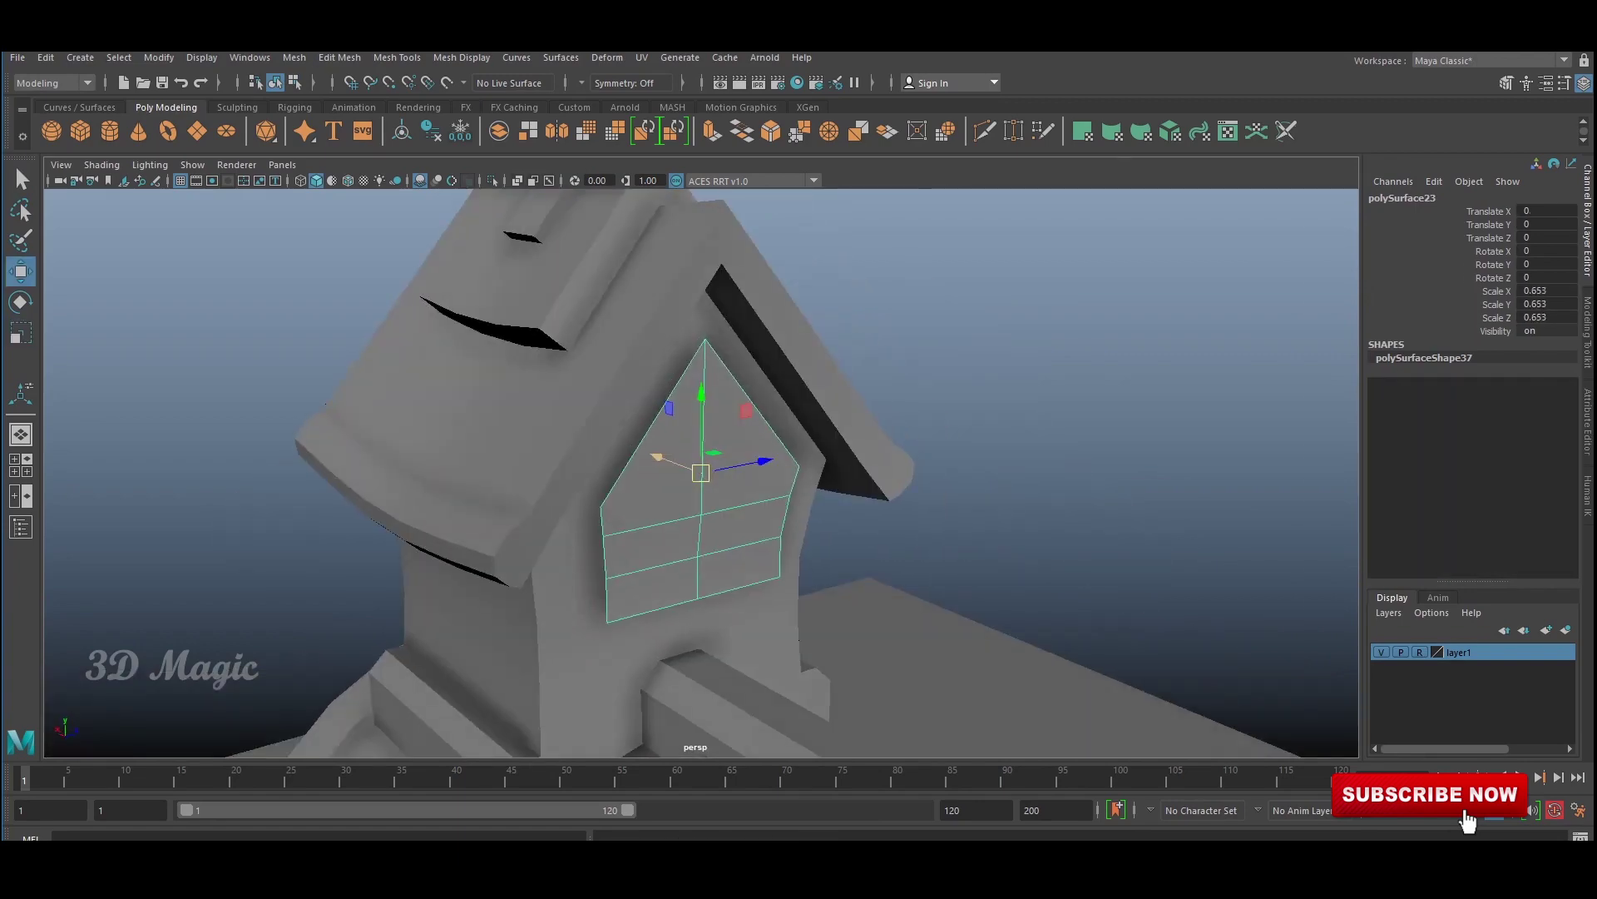
pyautogui.press('r')
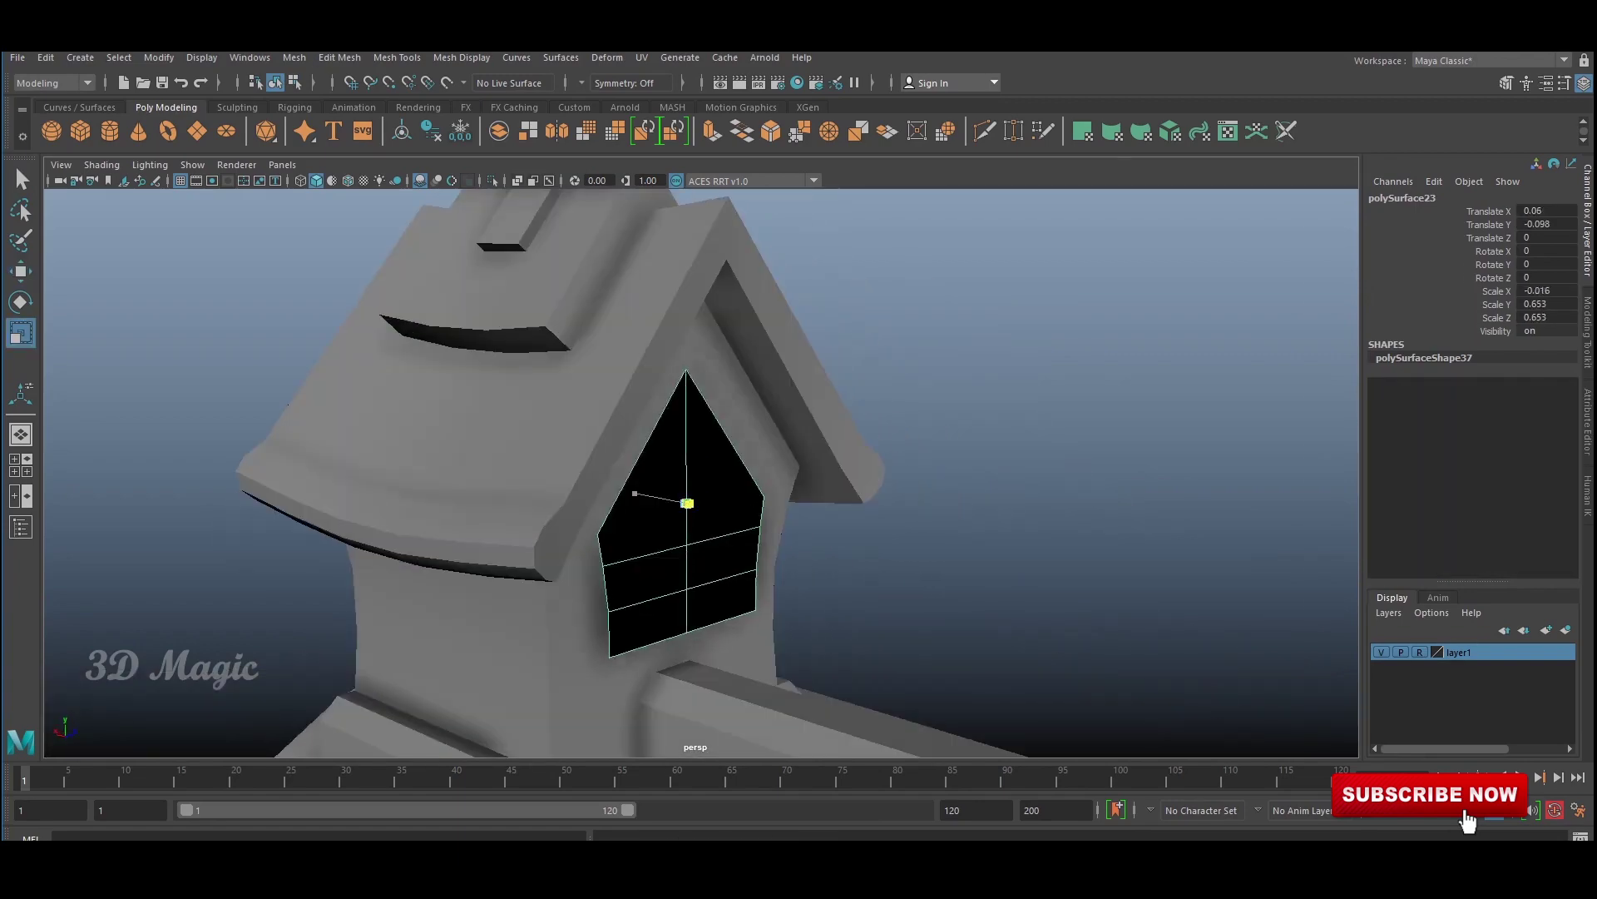
pyautogui.hotkey('ctrl', 'e')
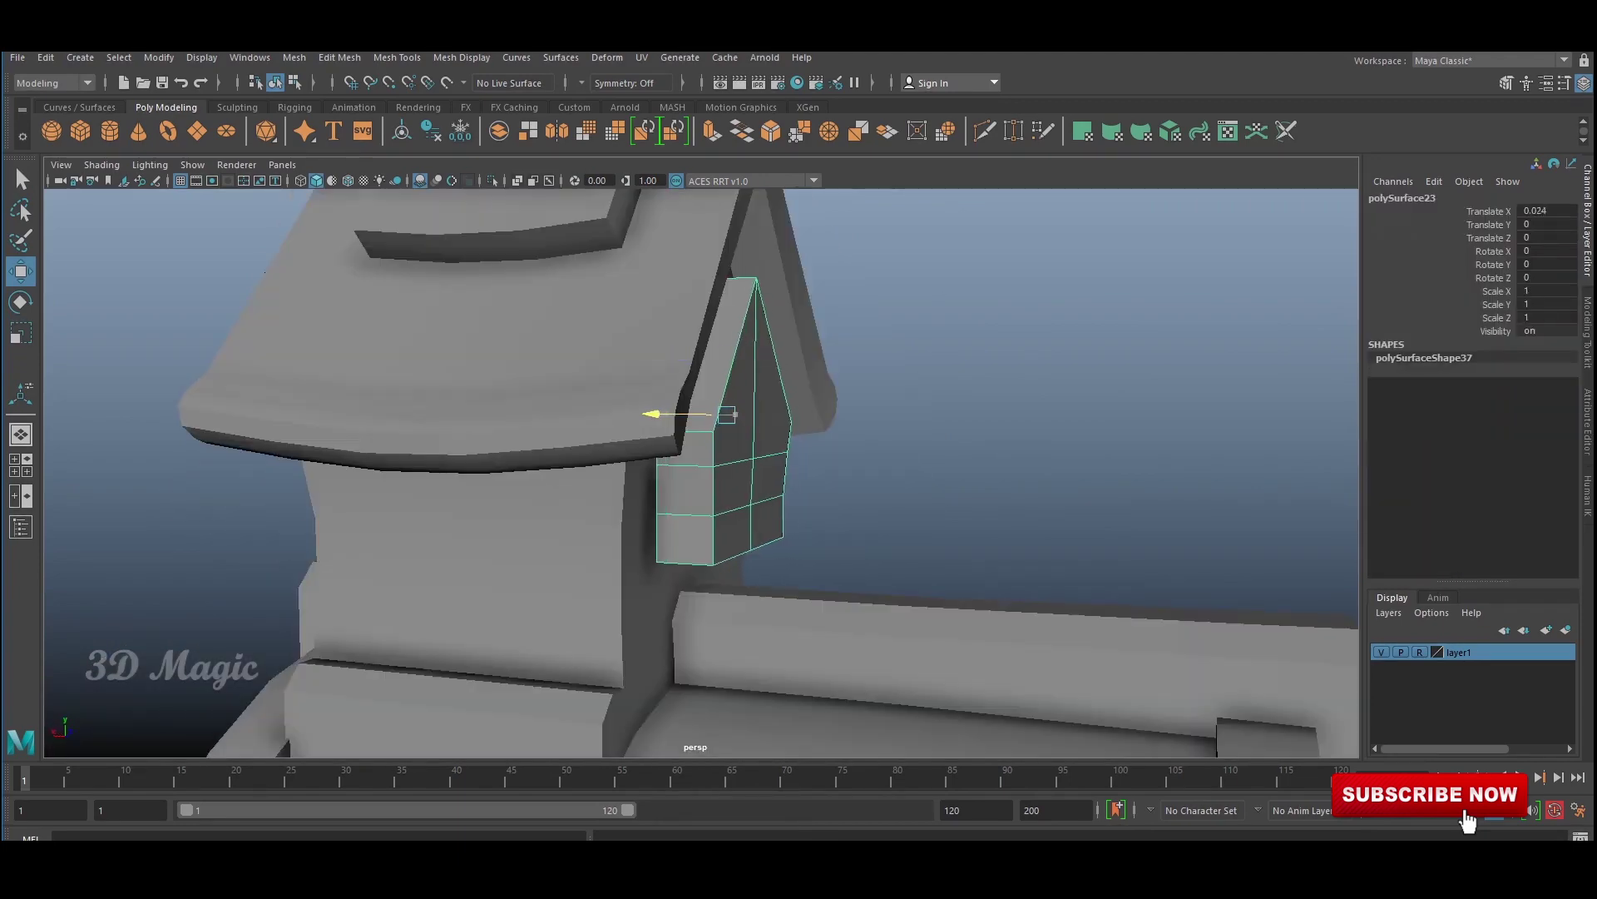
pyautogui.press('F11')
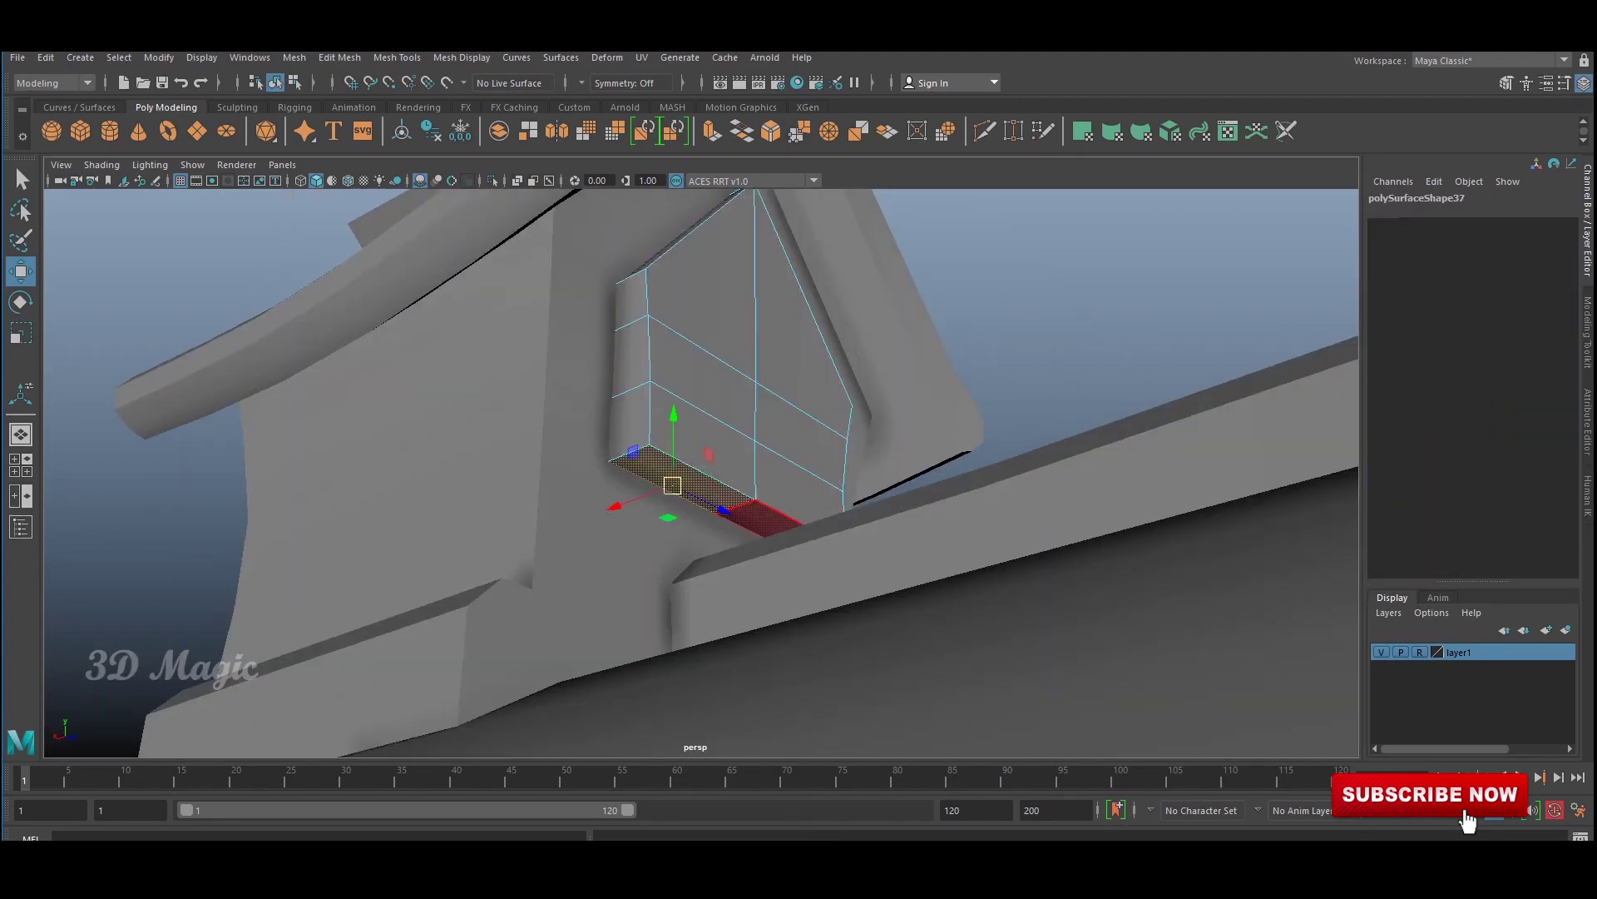
pyautogui.keyDown('alt'); pyautogui.moveTo(698, 466); pyautogui.dragTo(832, 449); pyautogui.keyUp('alt')
pyautogui.press('F8')
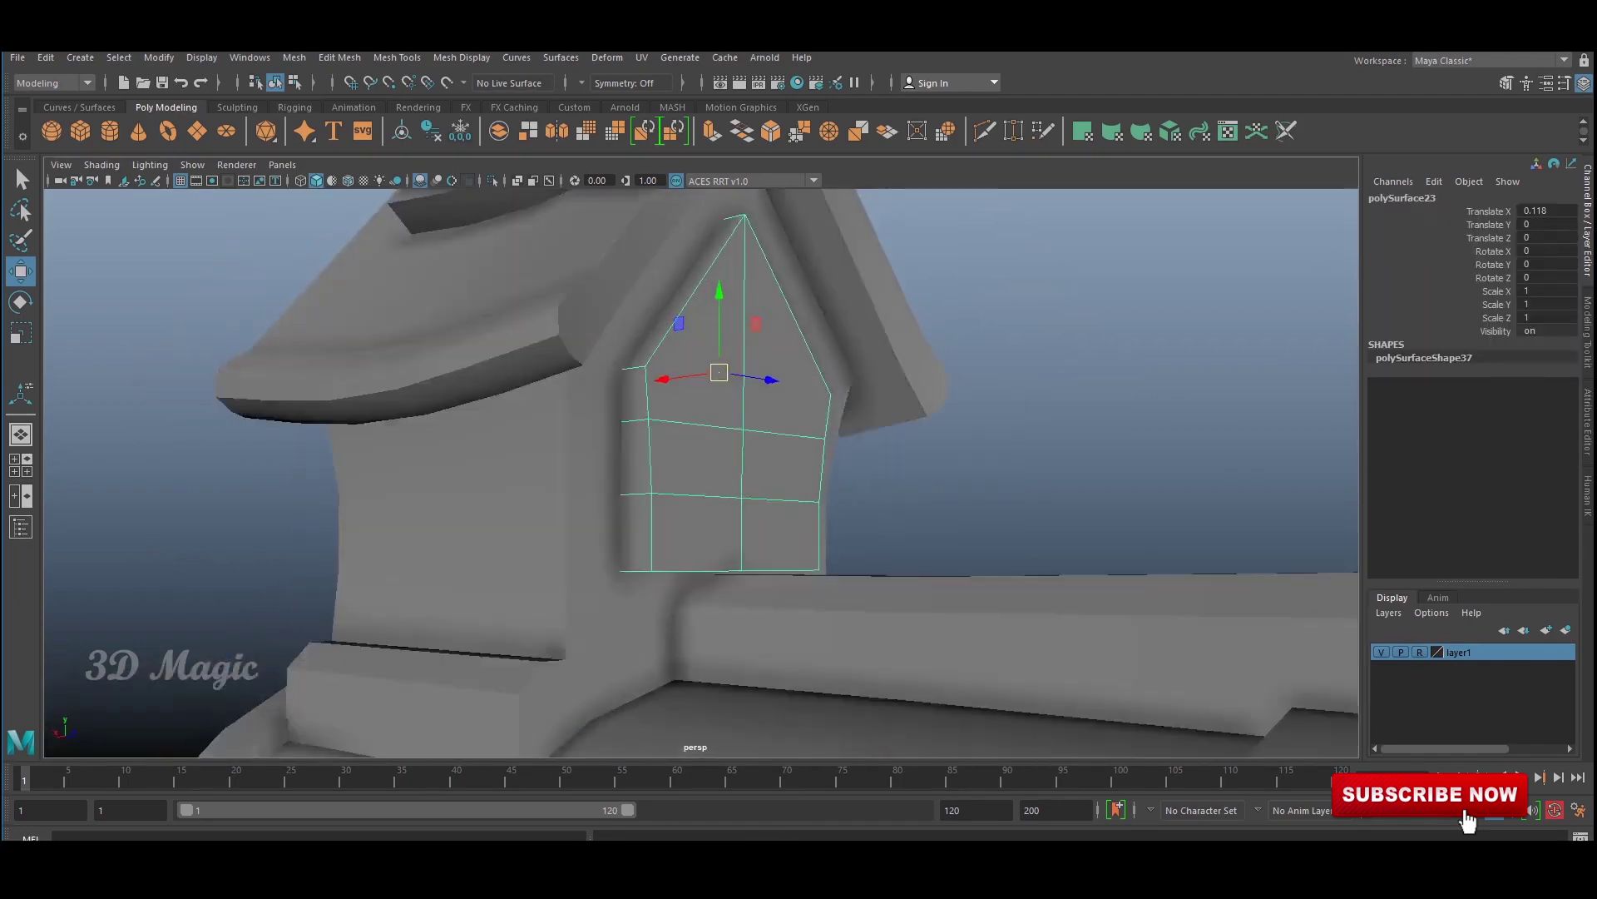
# Bevel the window piece's edges at fraction 0.7.
pyautogui.press('F10')
pyautogui.keyDown('alt'); pyautogui.moveTo(699, 466); pyautogui.dragTo(683, 516); pyautogui.keyUp('alt')
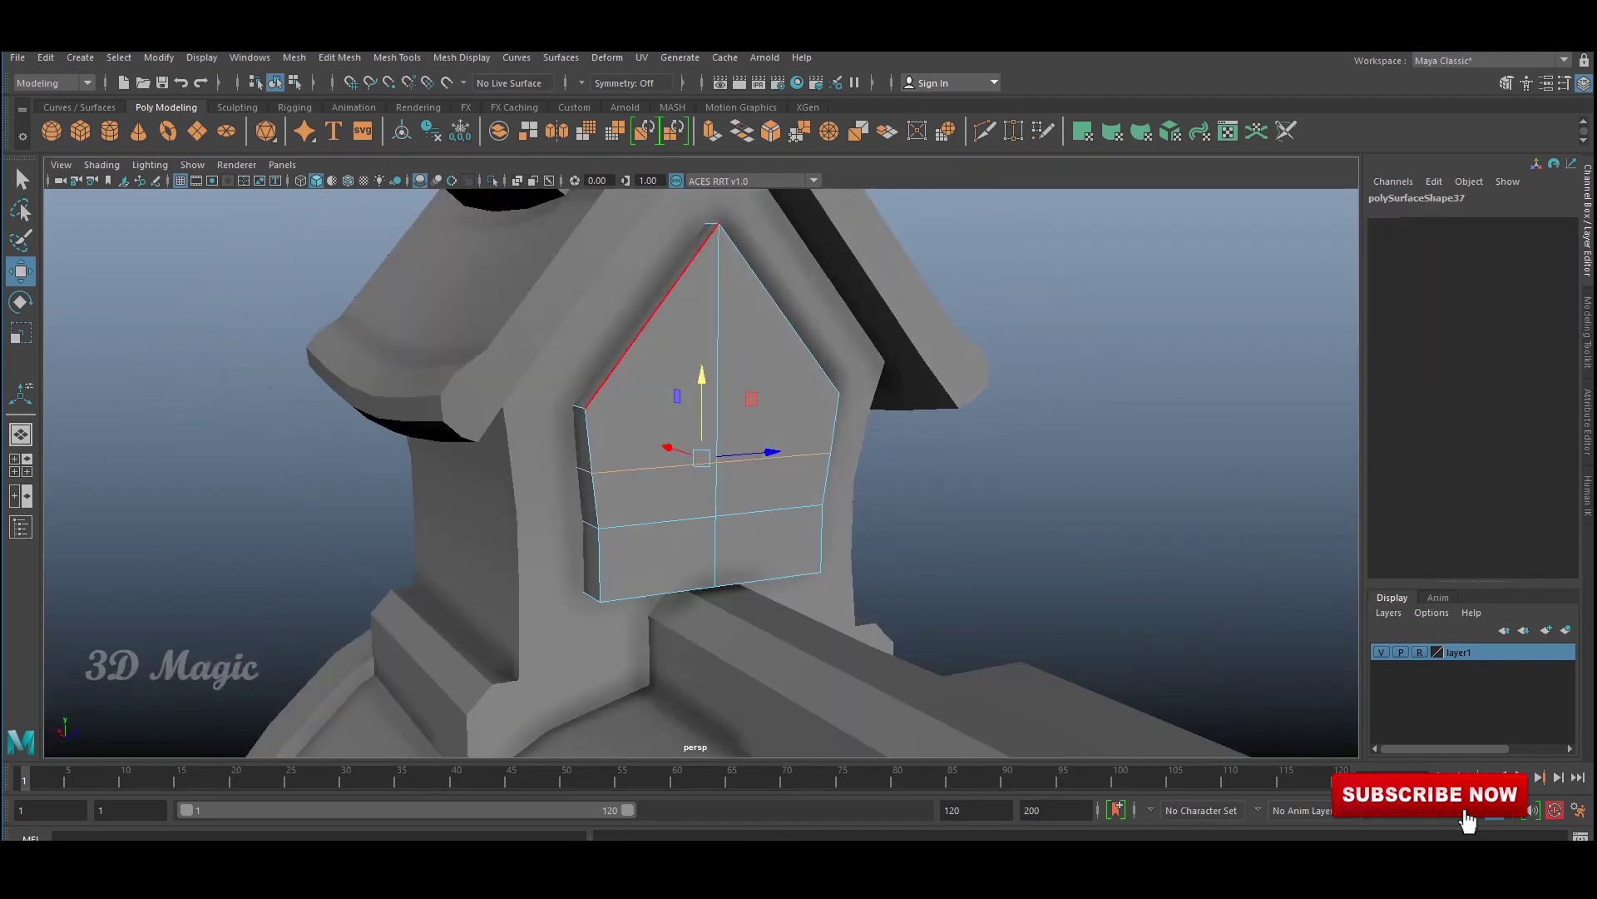
pyautogui.keyDown('shift'); pyautogui.moveTo(802, 403); pyautogui.dragTo(915, 450, button='right'); pyautogui.keyUp('shift')
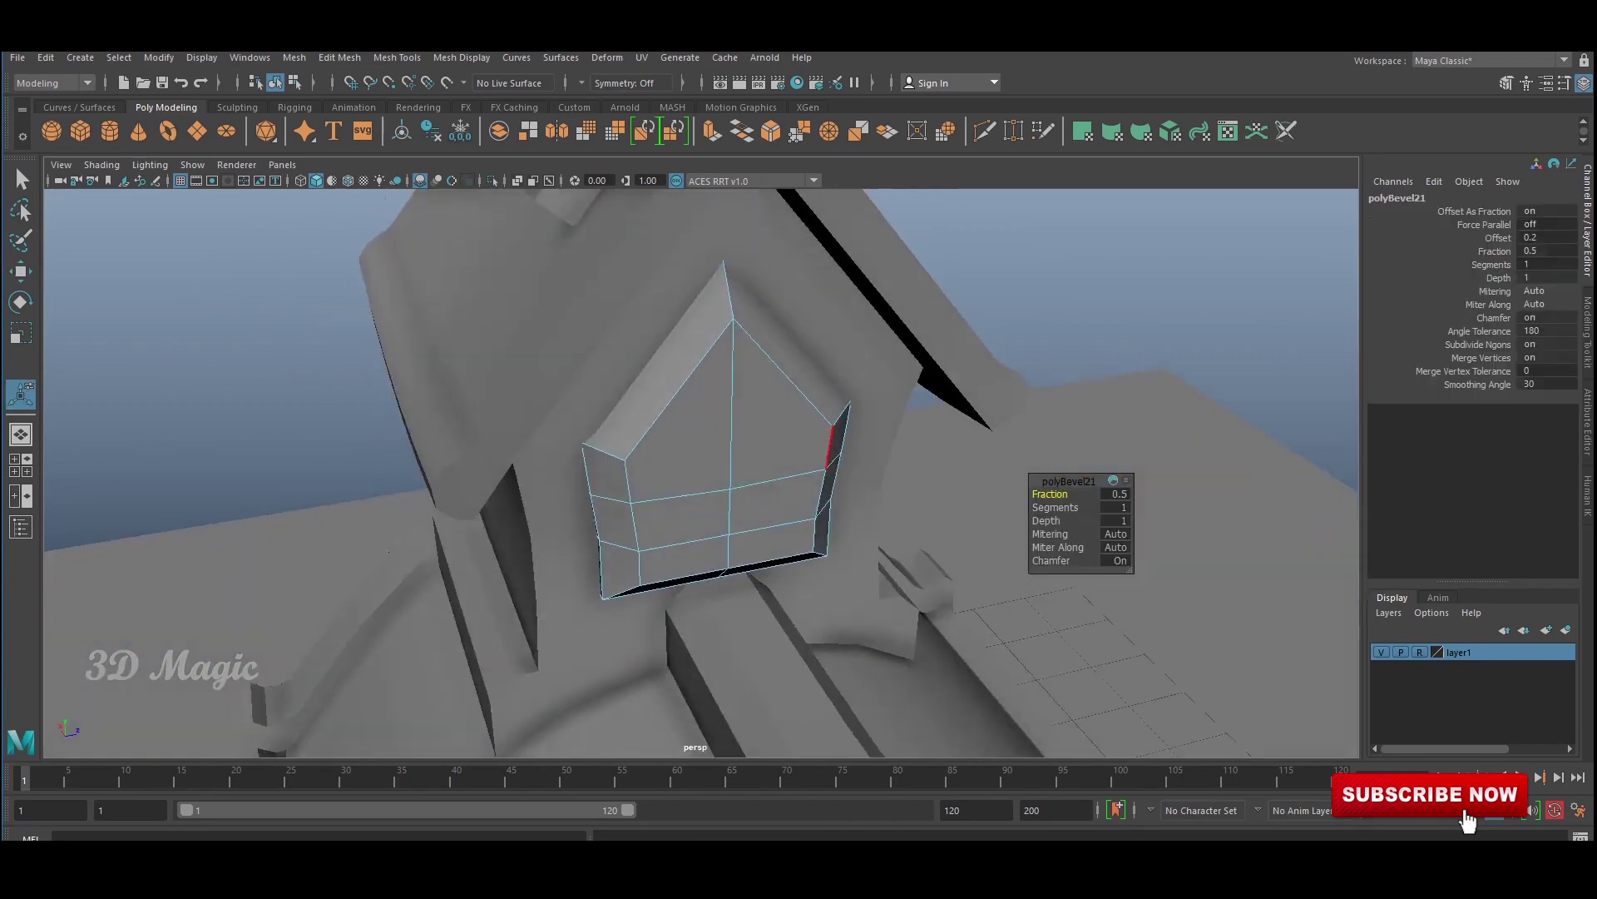
pyautogui.keyDown('alt'); pyautogui.moveTo(832, 449); pyautogui.dragTo(732, 466); pyautogui.keyUp('alt')
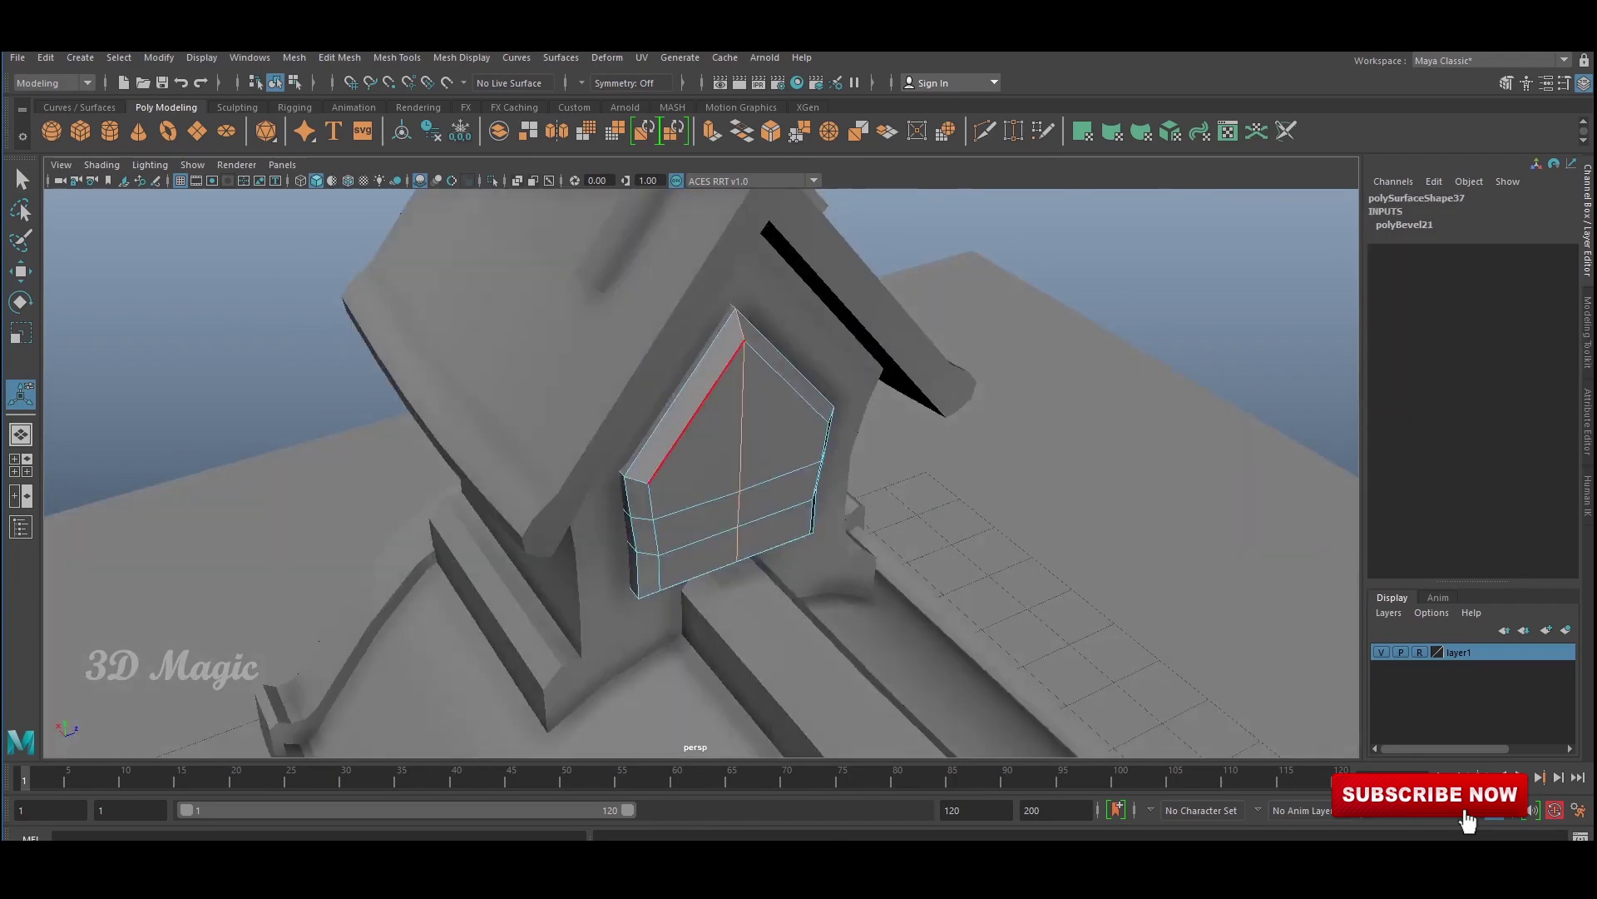
pyautogui.press('F8')
pyautogui.press('q')
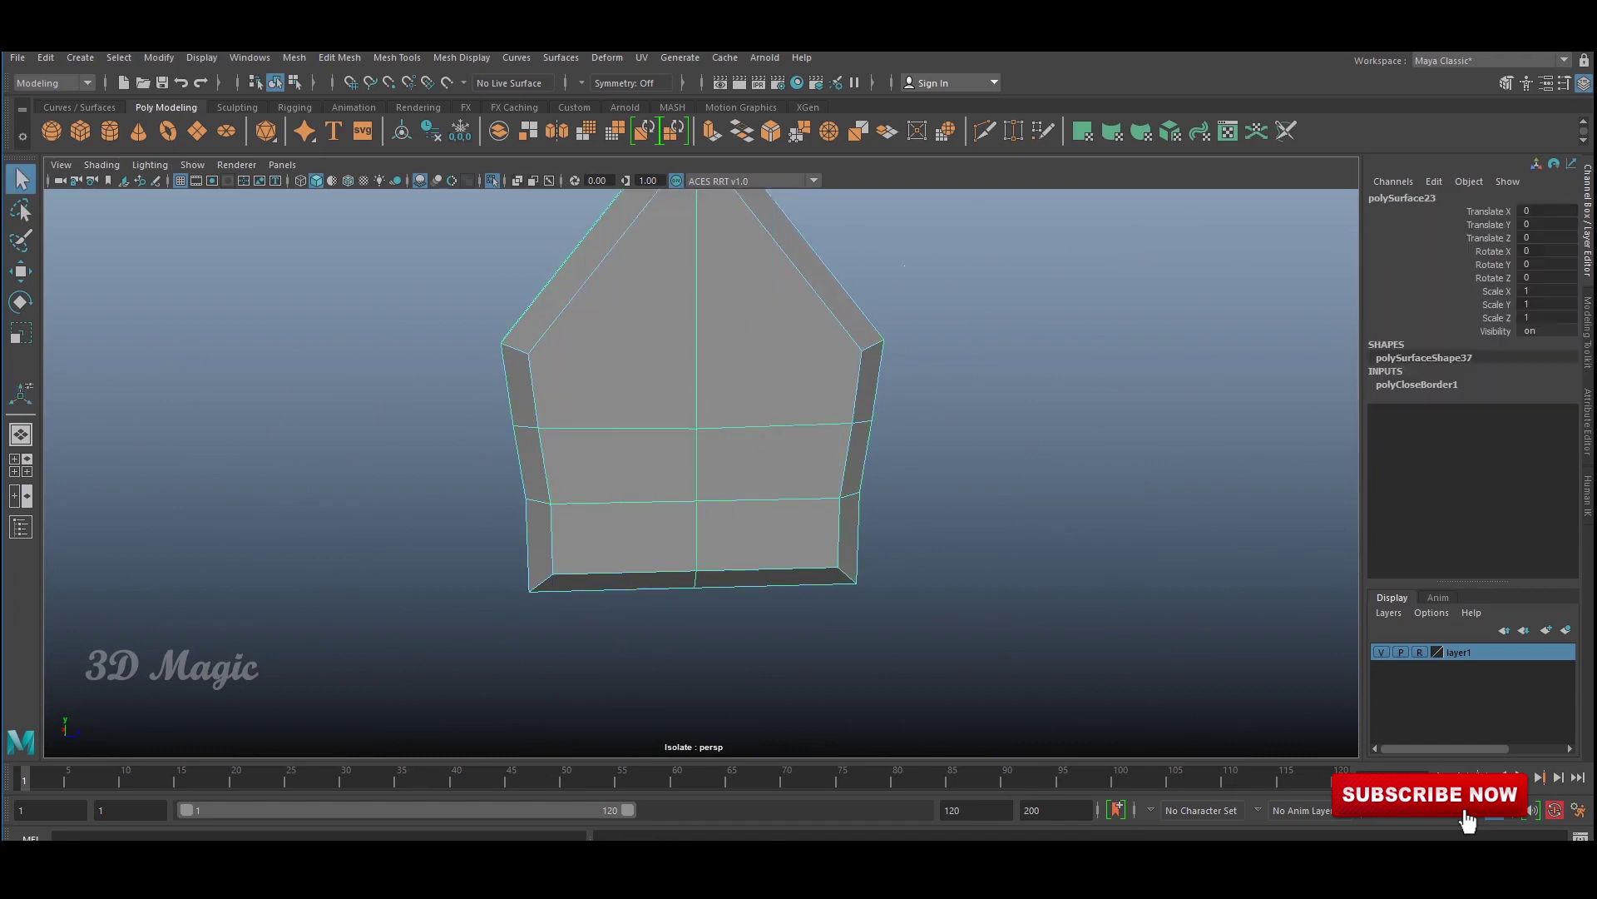
pyautogui.hotkey('ctrl', 'b')
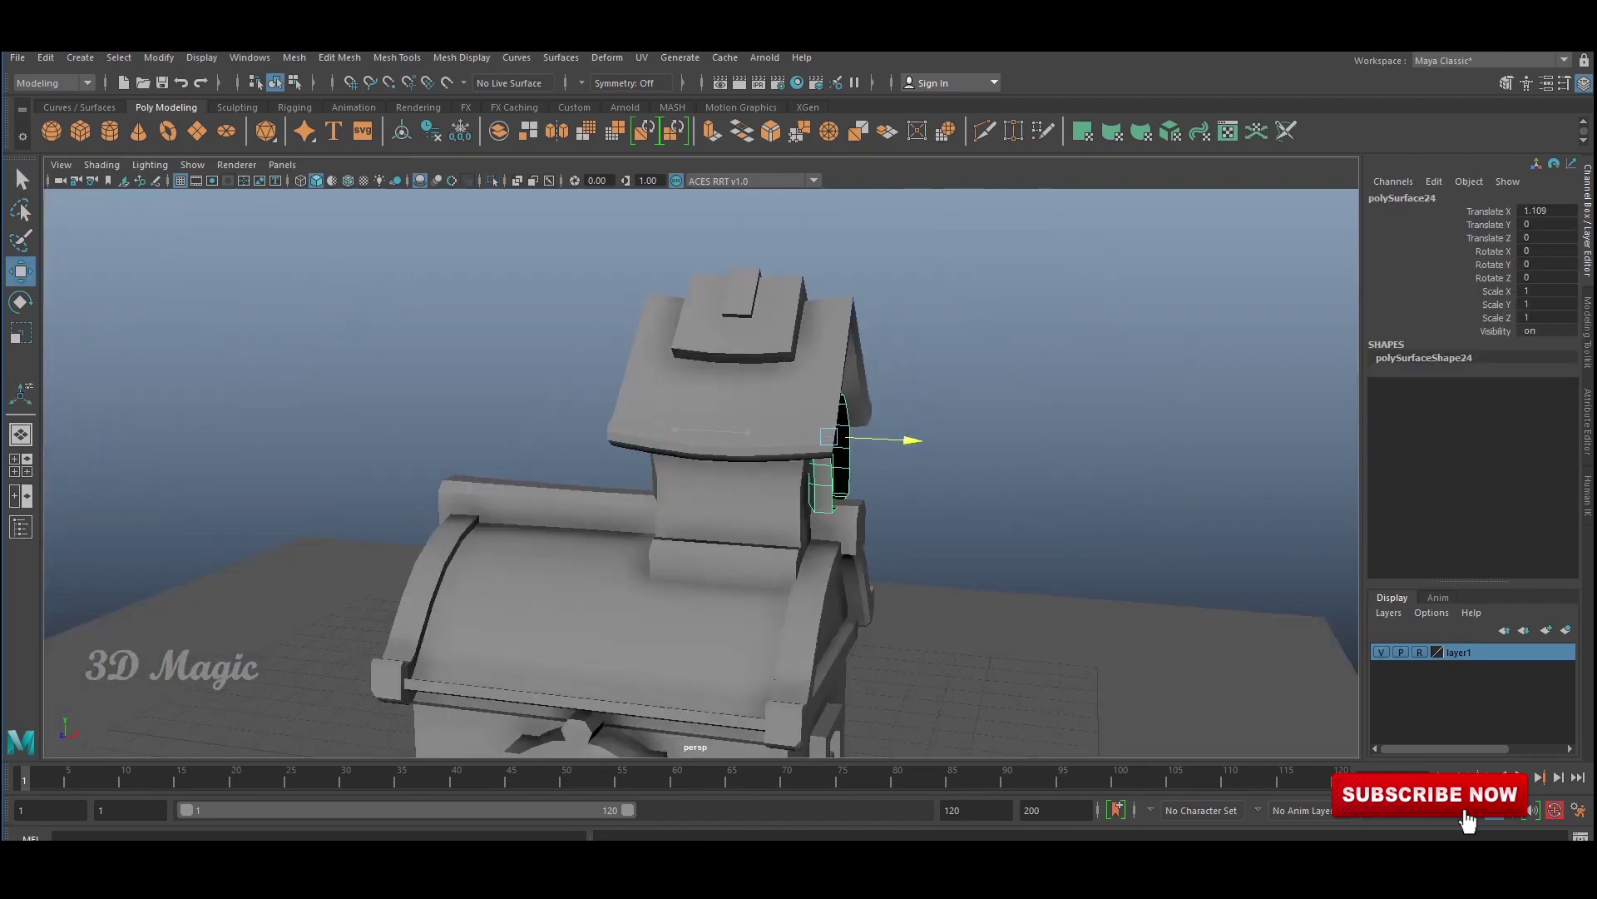
# Frame the arched window piece and rotate it to fit the chimney tower's side.
pyautogui.press('f')
pyautogui.press('e')
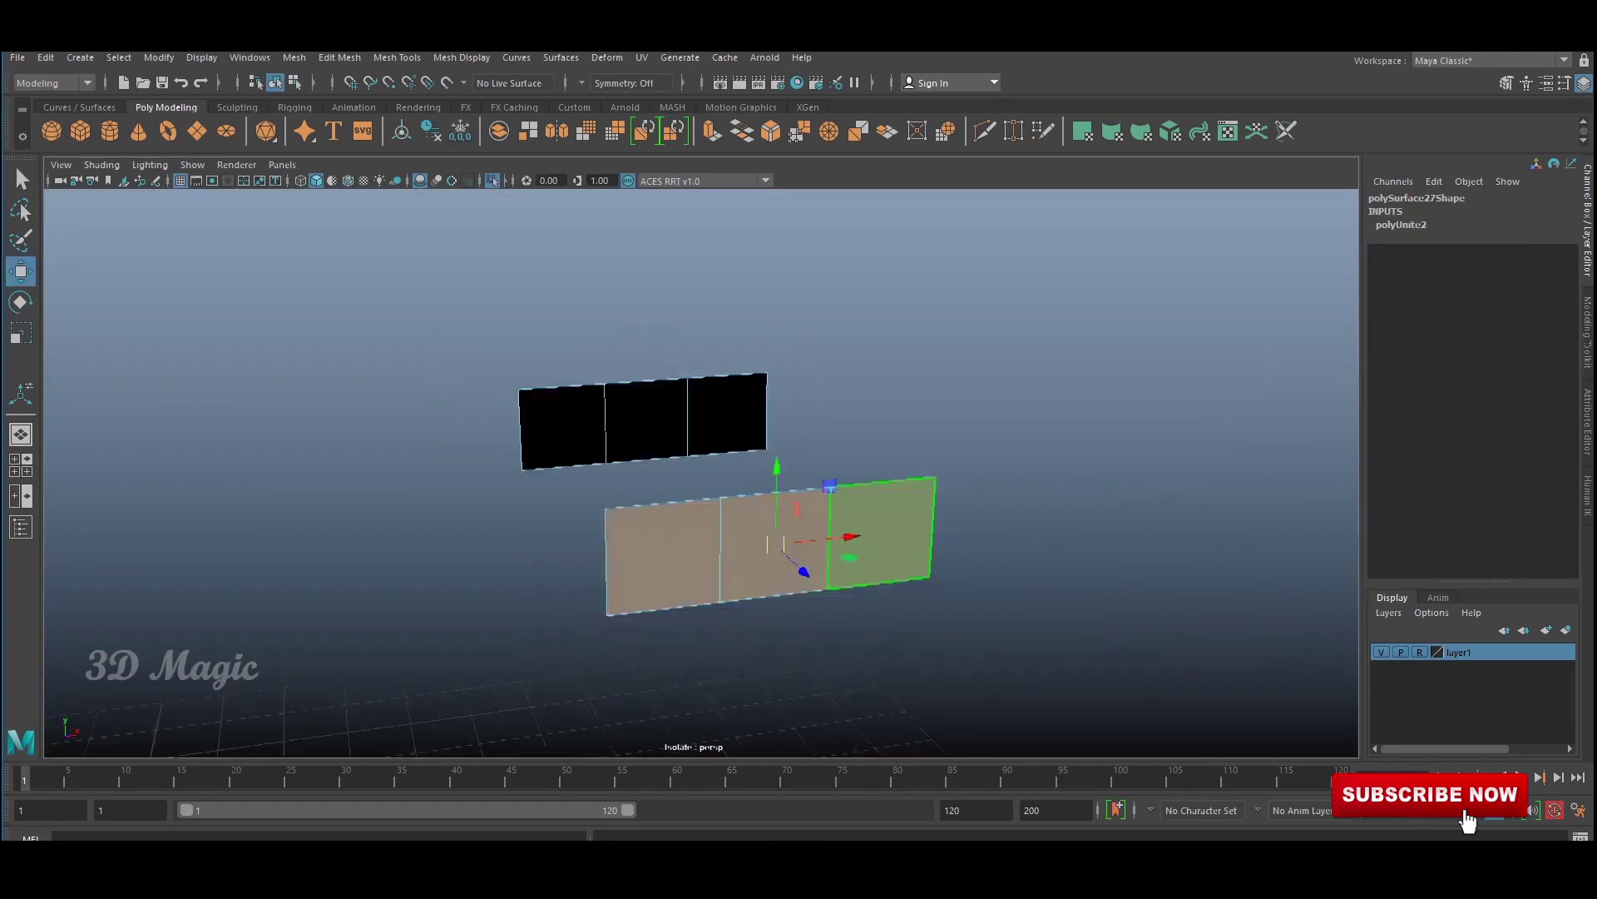
# Extrude the plank strip faces along the house wall.
pyautogui.keyDown('shift'); pyautogui.moveTo(945, 418); pyautogui.dragTo(941, 464, button='right'); pyautogui.keyUp('shift')
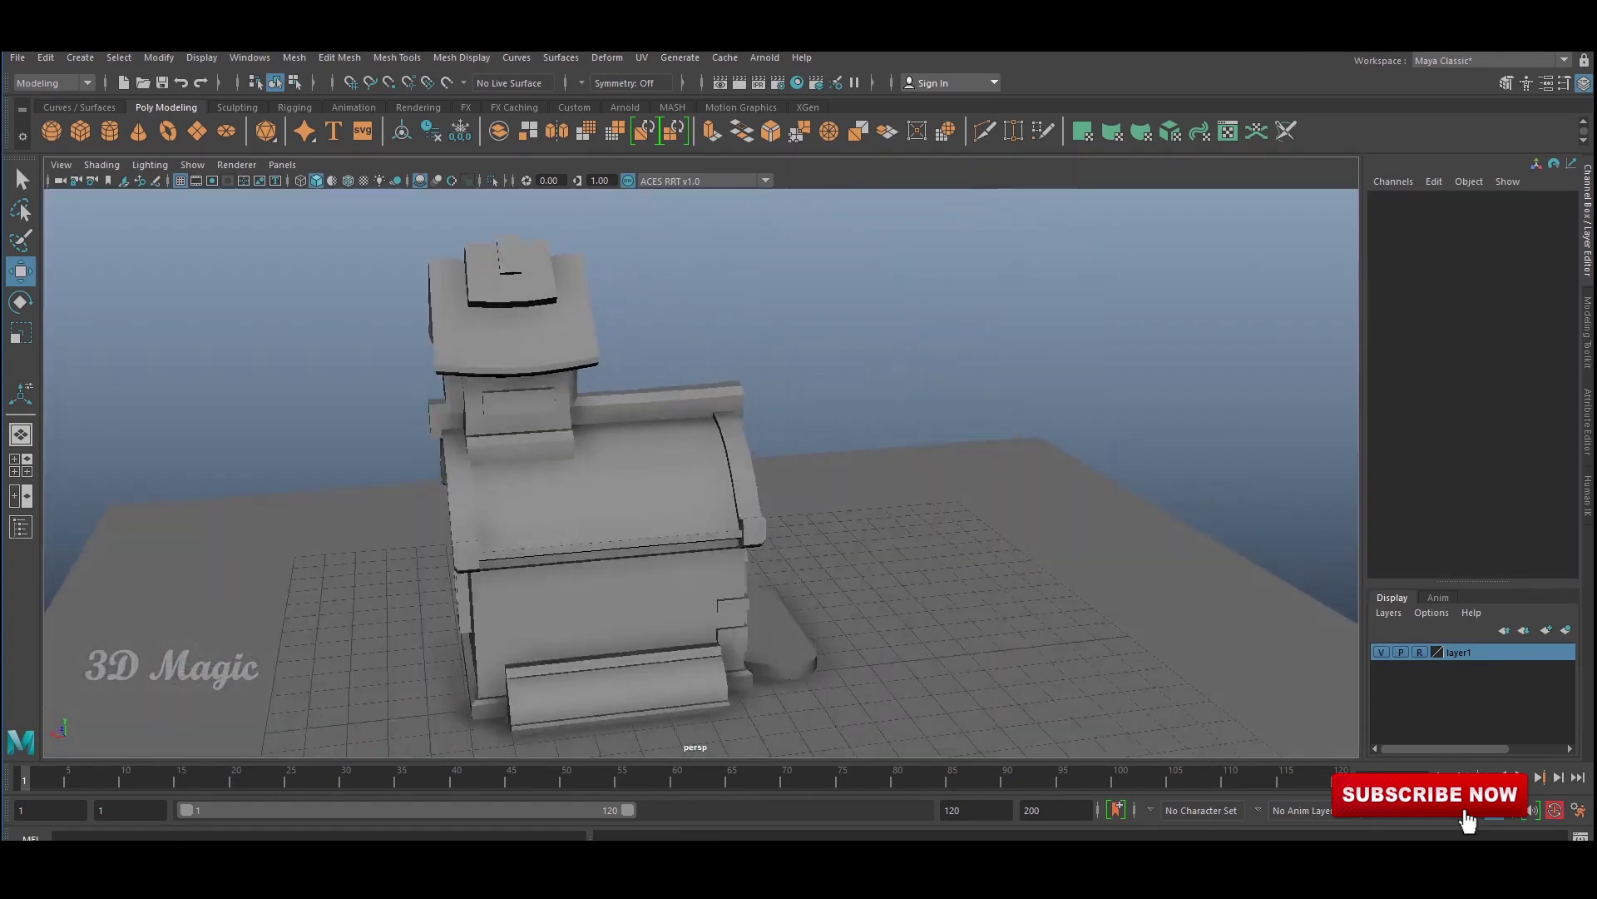
# Frame and orbit around the stacked wall blocks to check their placement by the corners.
pyautogui.press('f')
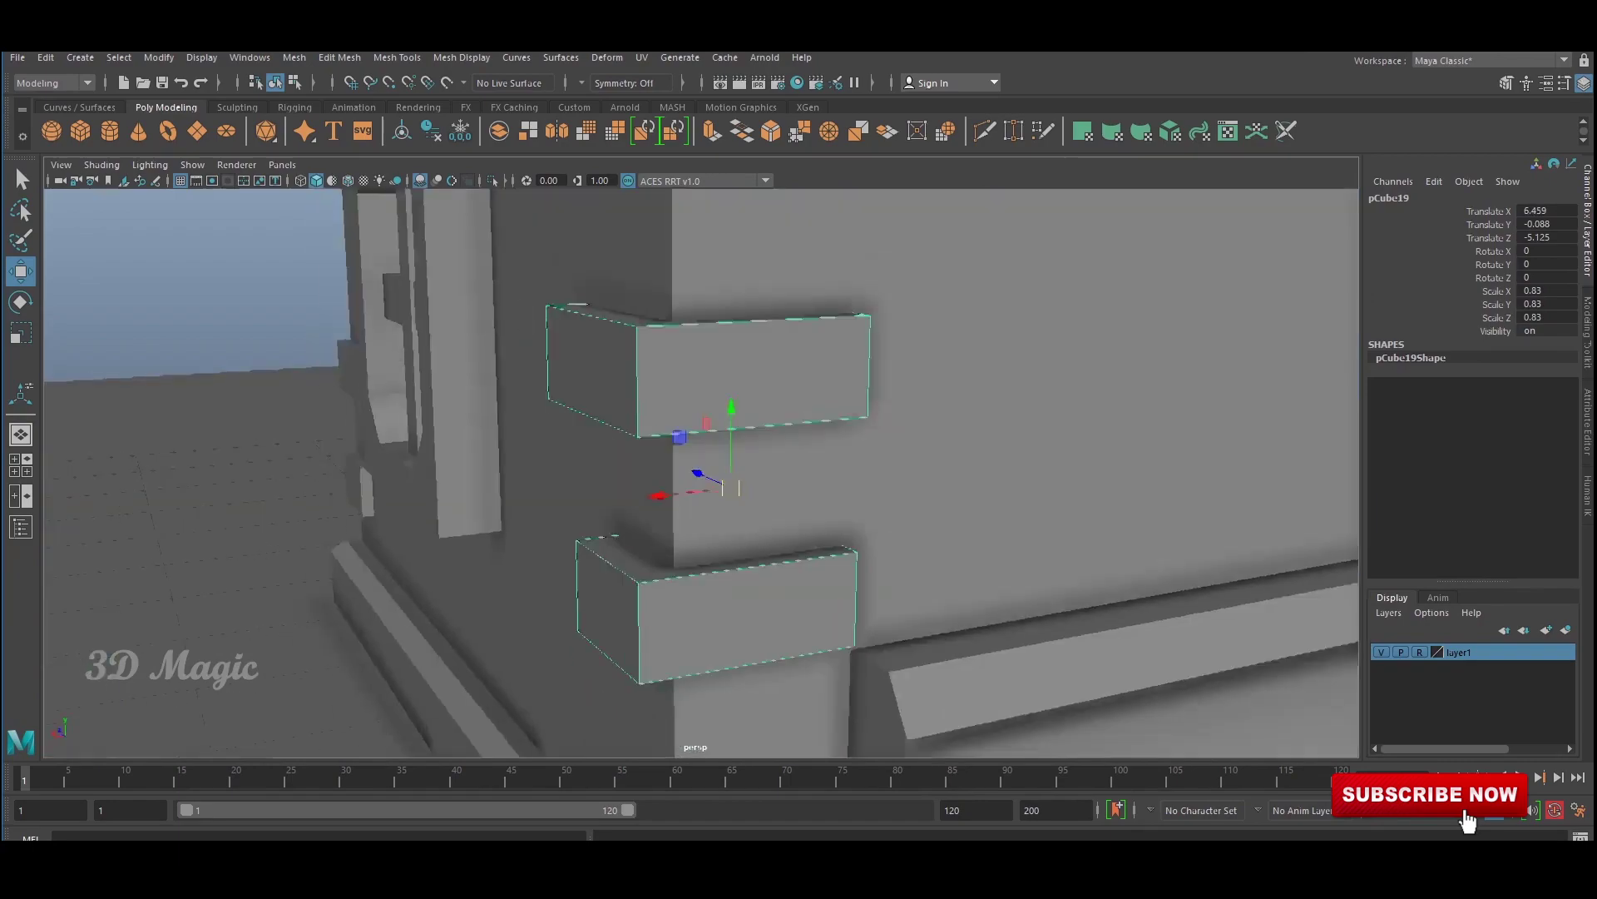
pyautogui.moveTo(699, 465)
pyautogui.keyDown('alt'); pyautogui.mouseDown()
pyautogui.moveTo(666, 466)
pyautogui.moveTo(632, 433)
pyautogui.moveTo(716, 466)
pyautogui.mouseUp(); pyautogui.keyUp('alt')
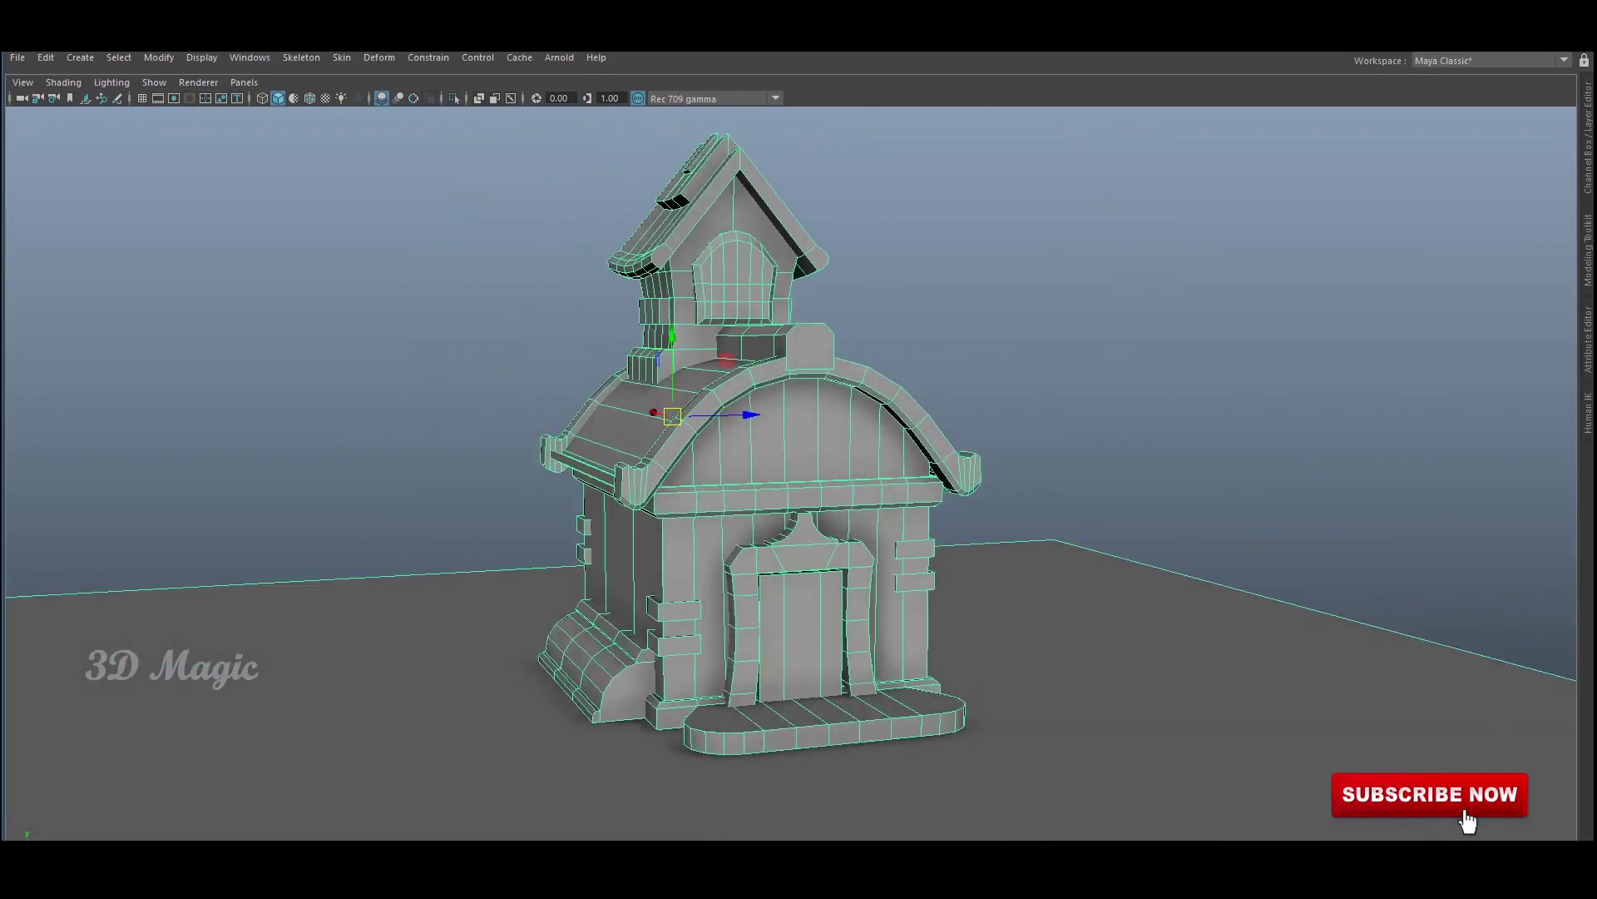
# Switch to textured display to show pink walls, blue roof and wooden trim.
pyautogui.press('6')
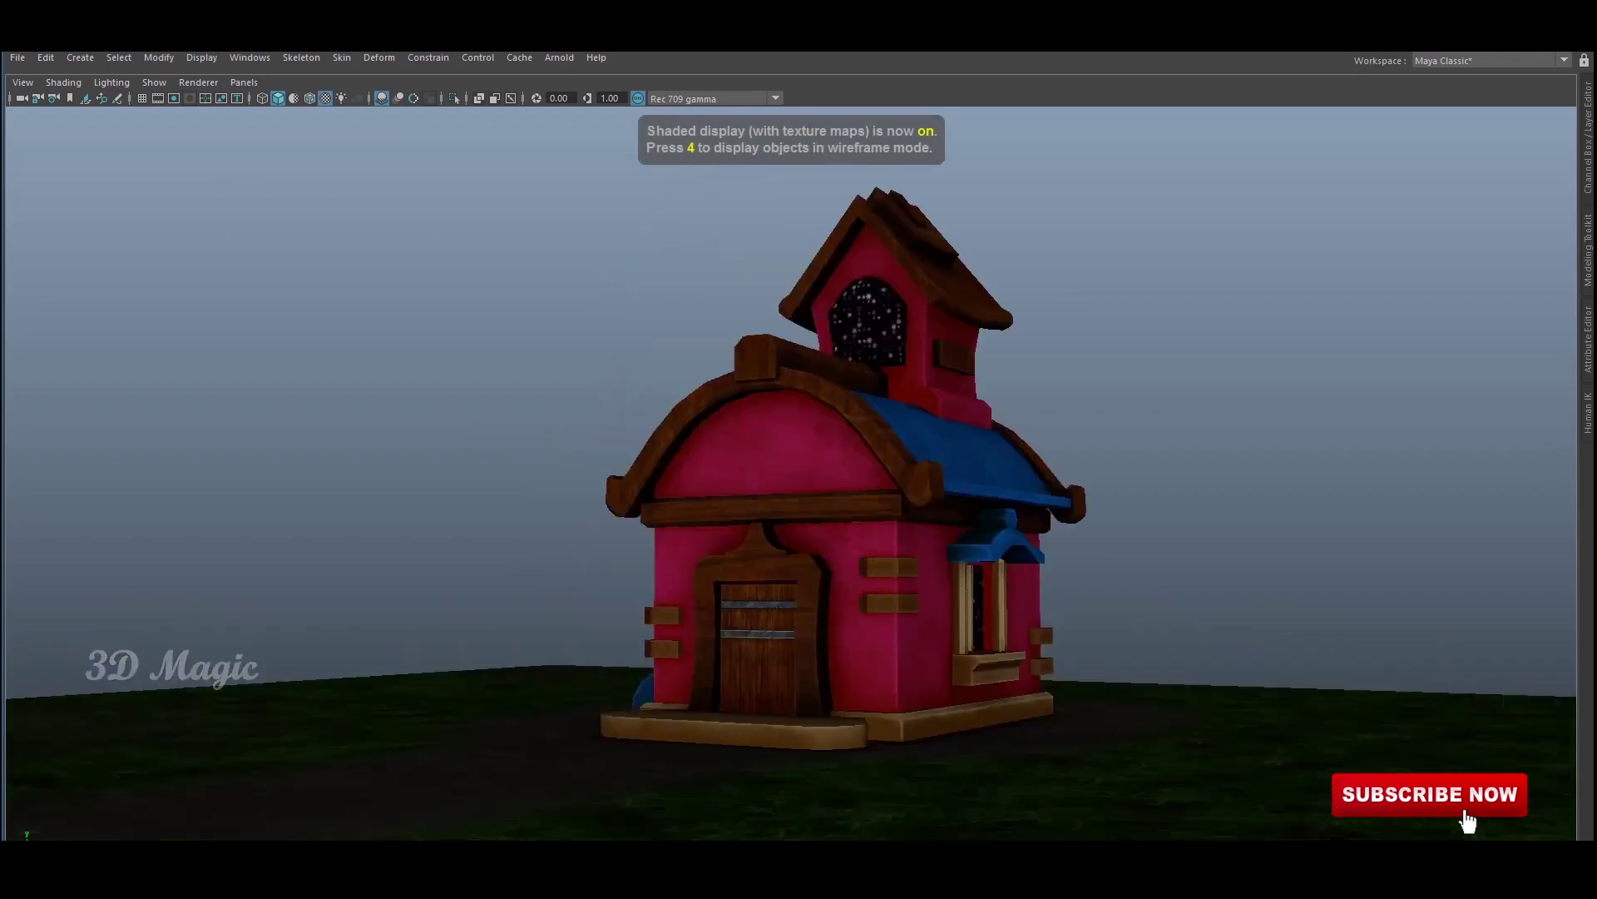